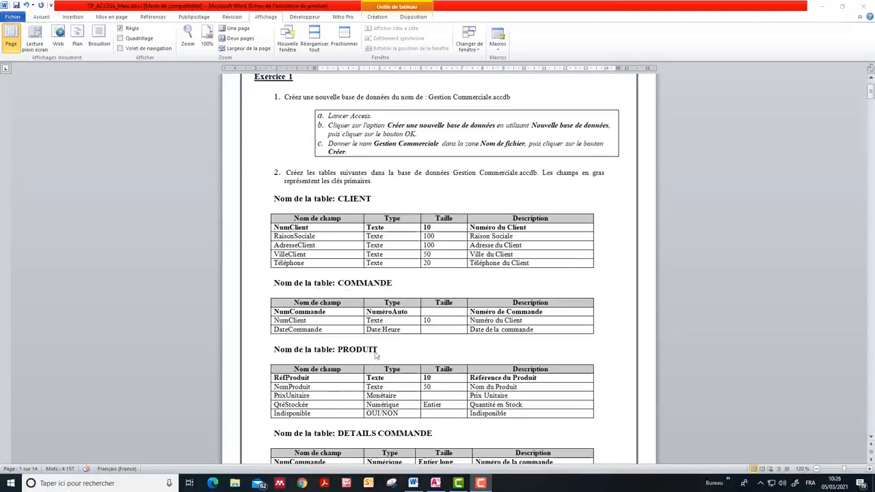
Review the exercise's table definitions, switch to Access and name the new blank database Gestion commerciale.accdb
{"action": "left_click", "coordinate": [871, 438]}
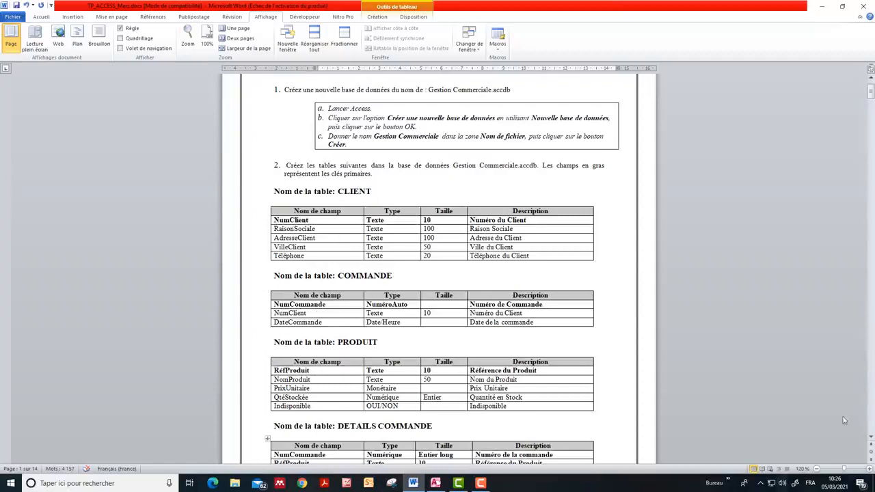
{"action": "left_click", "coordinate": [871, 438]}
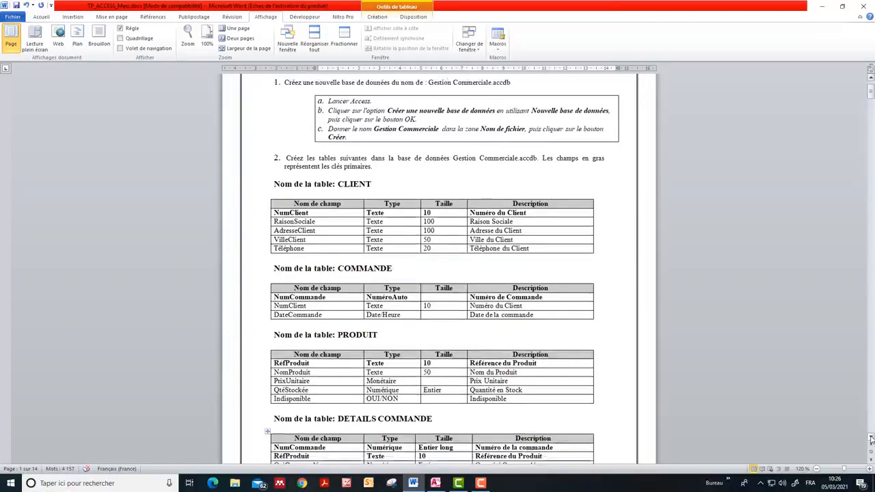
{"action": "left_click", "coordinate": [871, 442]}
{"action": "left_click", "coordinate": [871, 442]}
{"action": "left_click", "coordinate": [871, 441]}
{"action": "left_click", "coordinate": [872, 442]}
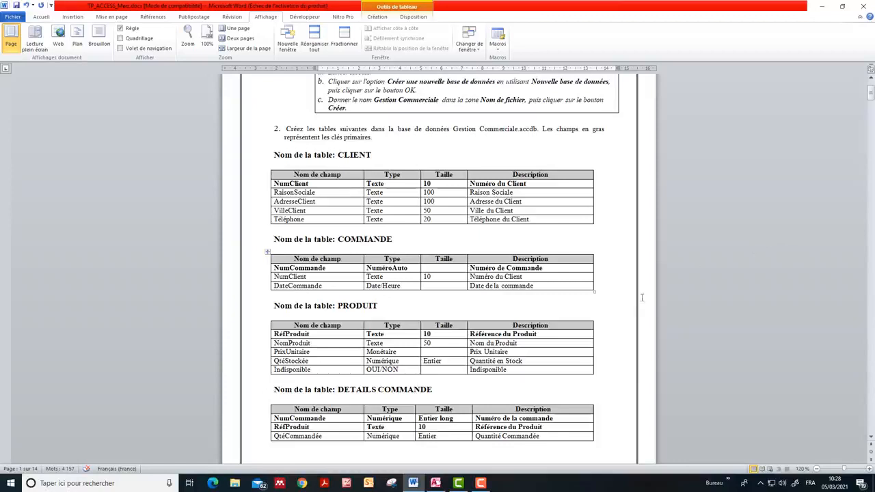
{"action": "left_click", "coordinate": [437, 485]}
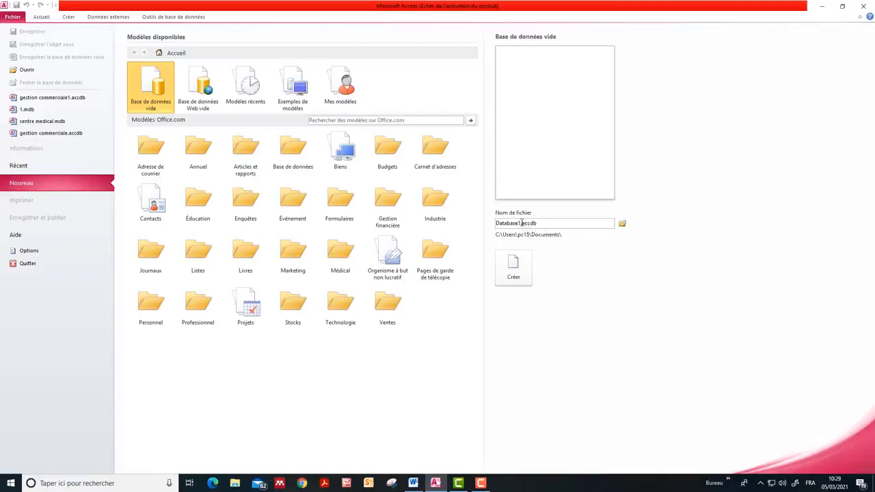
{"action": "double_click", "coordinate": [521, 223]}
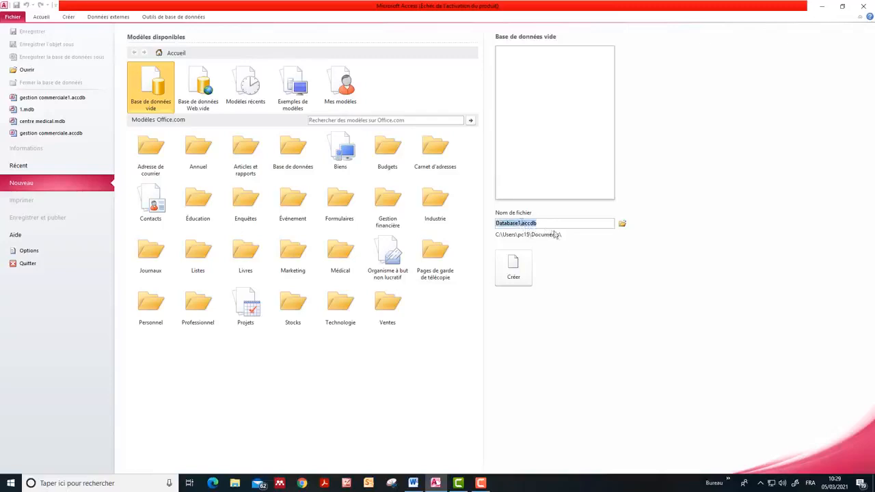
{"action": "left_click", "coordinate": [521, 224]}
{"action": "key", "text": "BackSpace"}
{"action": "key", "text": "BackSpace"}
{"action": "key", "text": "BackSpace"}
{"action": "key", "text": "BackSpace"}
{"action": "key", "text": "BackSpace"}
{"action": "key", "text": "BackSpace"}
{"action": "key", "text": "BackSpace"}
{"action": "key", "text": "BackSpace"}
{"action": "key", "text": "BackSpace"}
{"action": "type", "text": "Gestion commer"}
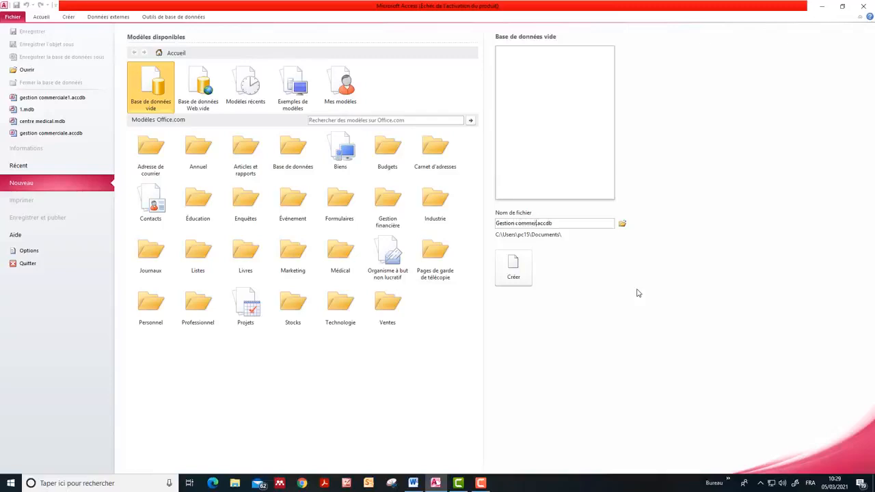
{"action": "type", "text": "ciale"}
Choose the Desktop (Bureau) as the database's storage location and create the database
{"action": "left_click", "coordinate": [622, 225]}
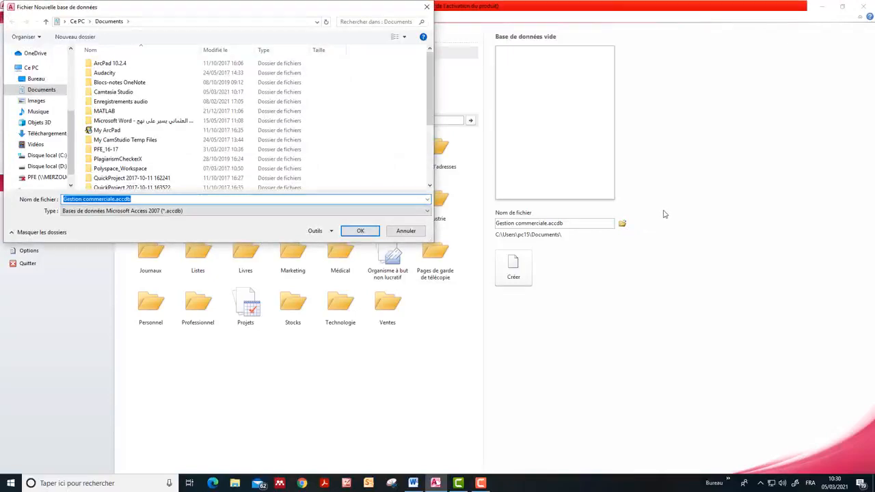
{"action": "left_click", "coordinate": [35, 81]}
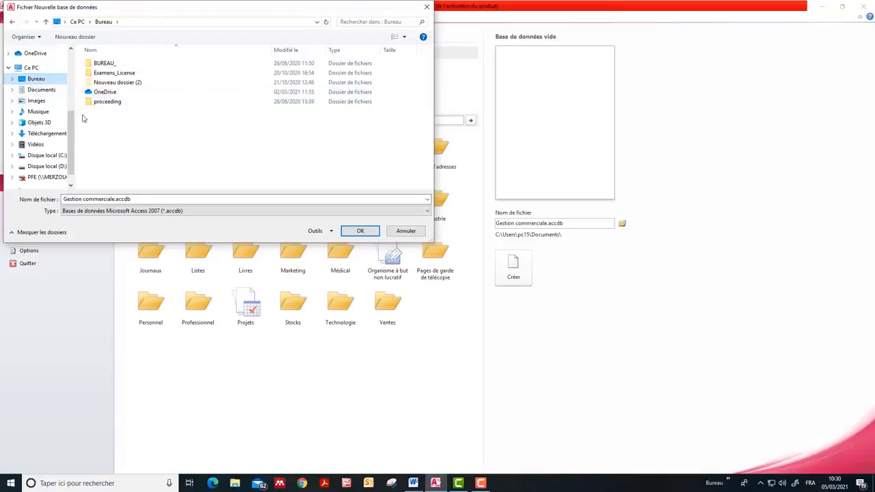
{"action": "left_click", "coordinate": [360, 232]}
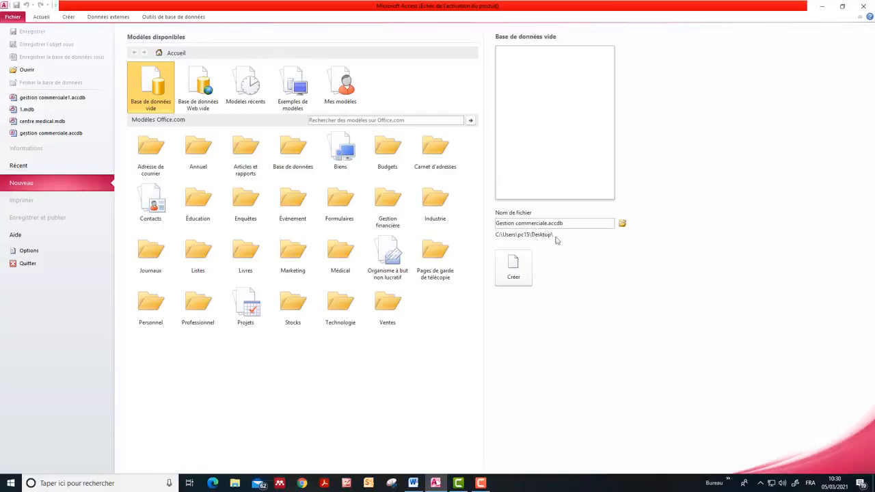
{"action": "left_click", "coordinate": [514, 275]}
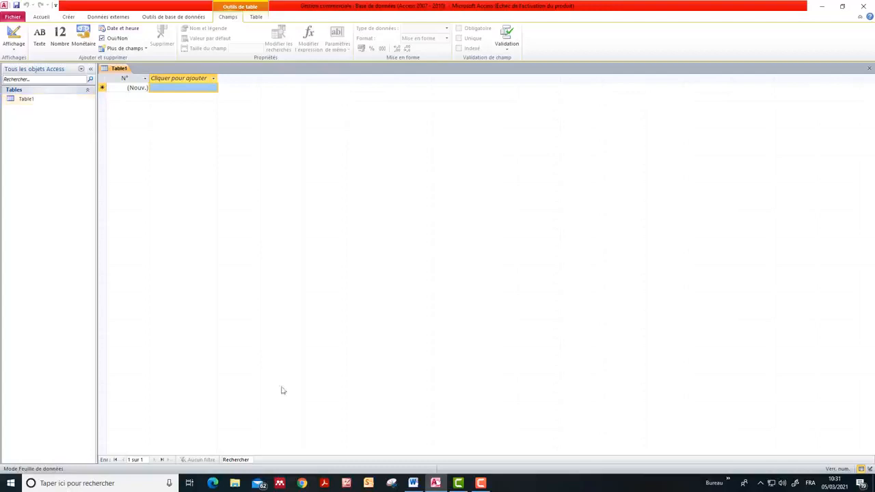
Open the new table in design view (Mode Création), saving it under the name Clients
{"action": "left_click", "coordinate": [413, 483]}
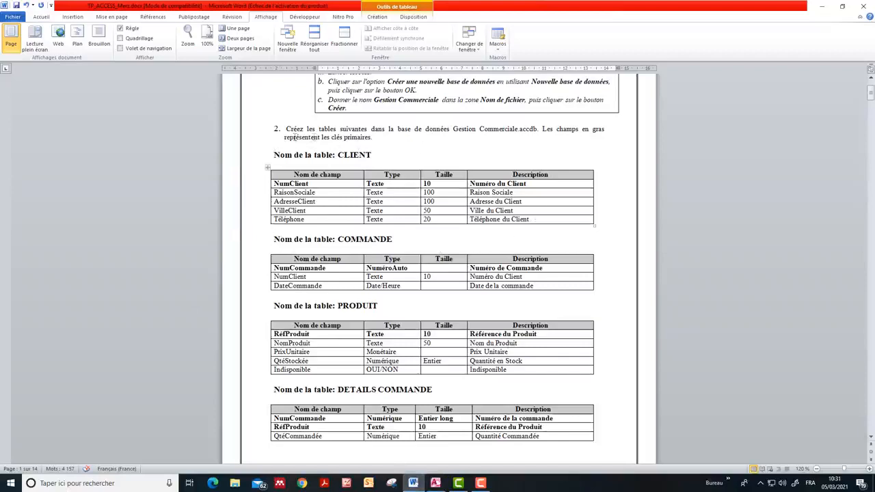
{"action": "left_click", "coordinate": [414, 484]}
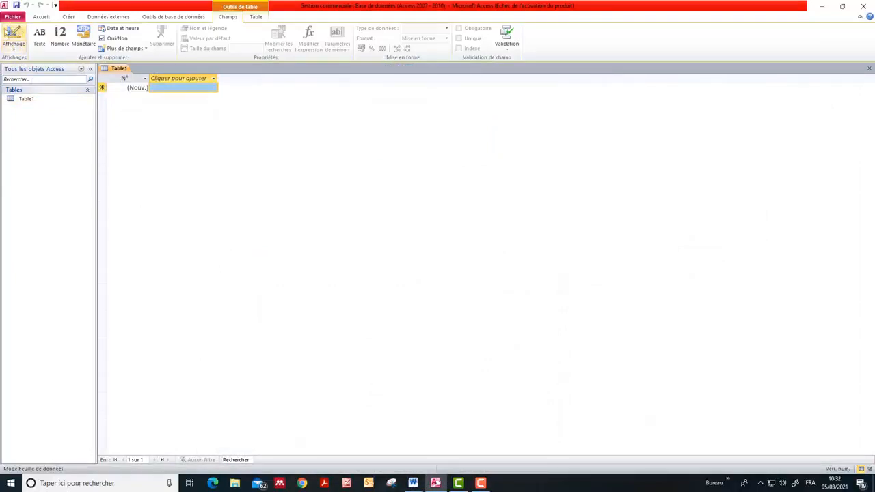
{"action": "left_click", "coordinate": [13, 51]}
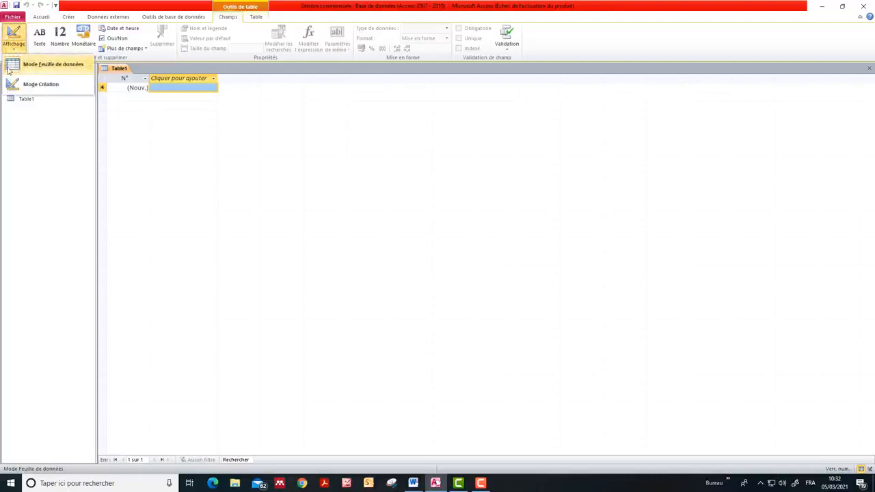
{"action": "left_click", "coordinate": [46, 87]}
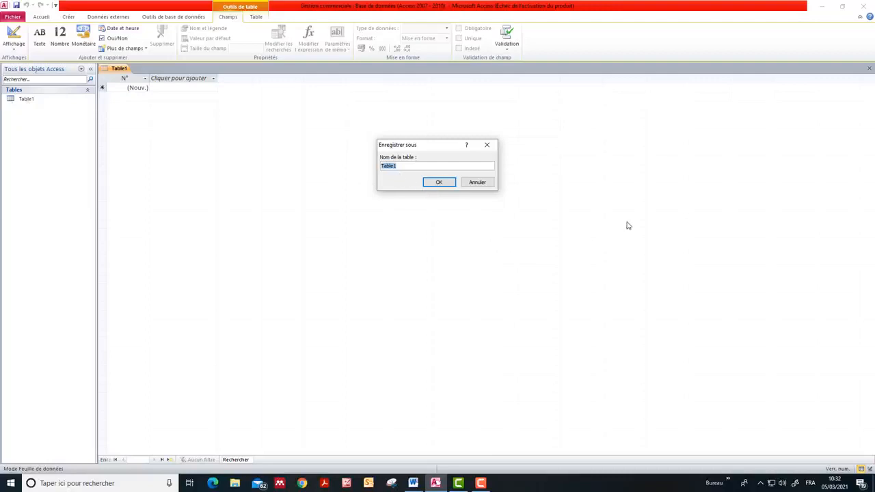
{"action": "type", "text": "Clients"}
{"action": "left_click", "coordinate": [439, 183]}
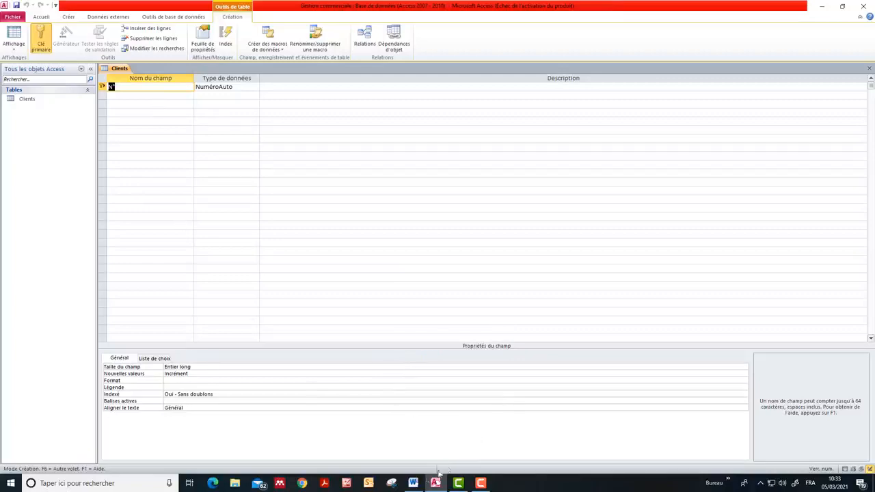
Name the first field NumClient as given in the Word exercise, with data type Texte and field size 10
{"action": "left_click", "coordinate": [413, 484]}
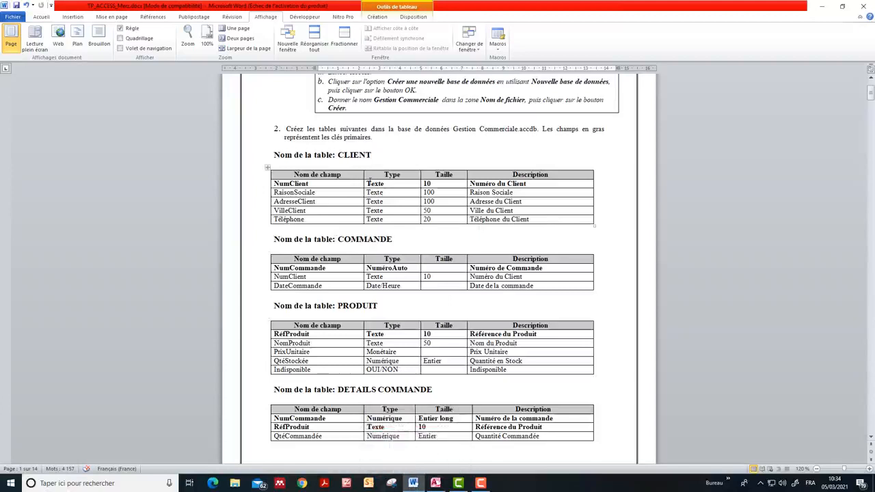
{"action": "left_click", "coordinate": [413, 483]}
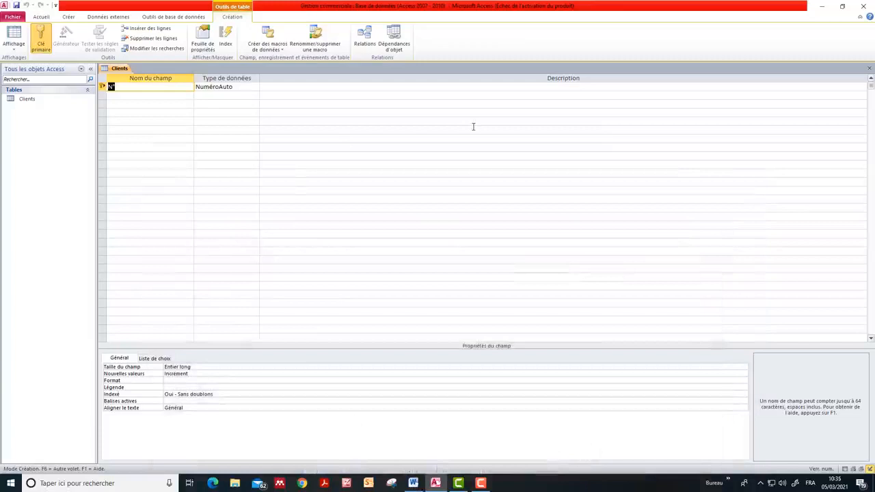
{"action": "type", "text": "N"}
{"action": "type", "text": "mClient"}
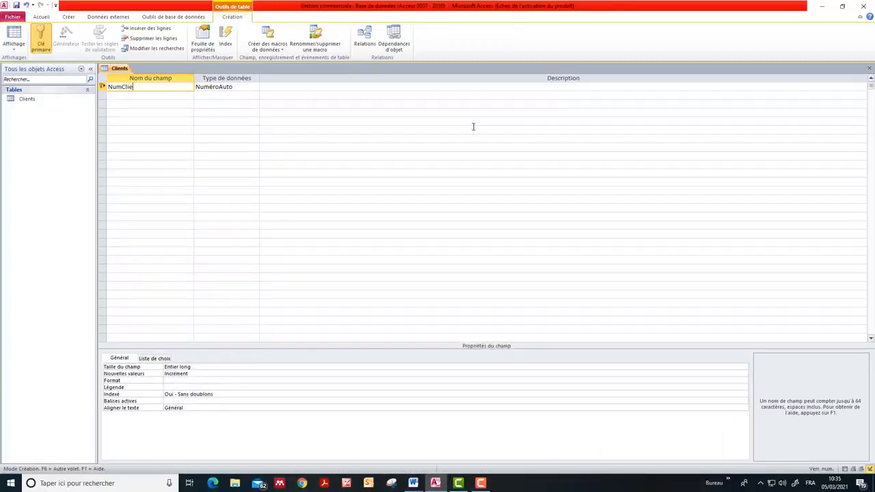
{"action": "left_click", "coordinate": [239, 86]}
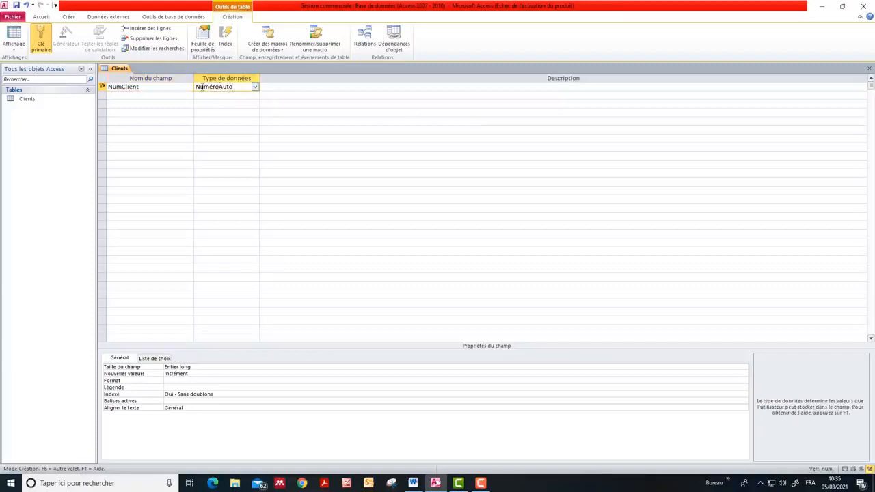
{"action": "left_click", "coordinate": [255, 87]}
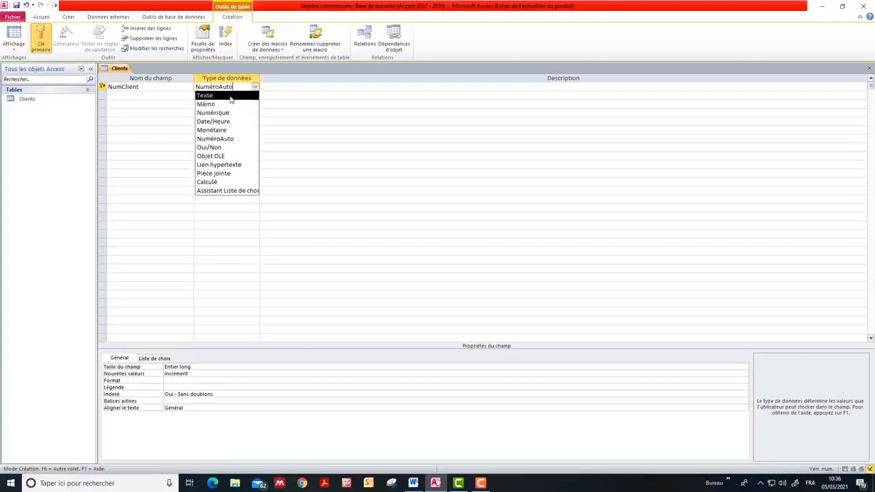
{"action": "left_click", "coordinate": [231, 100]}
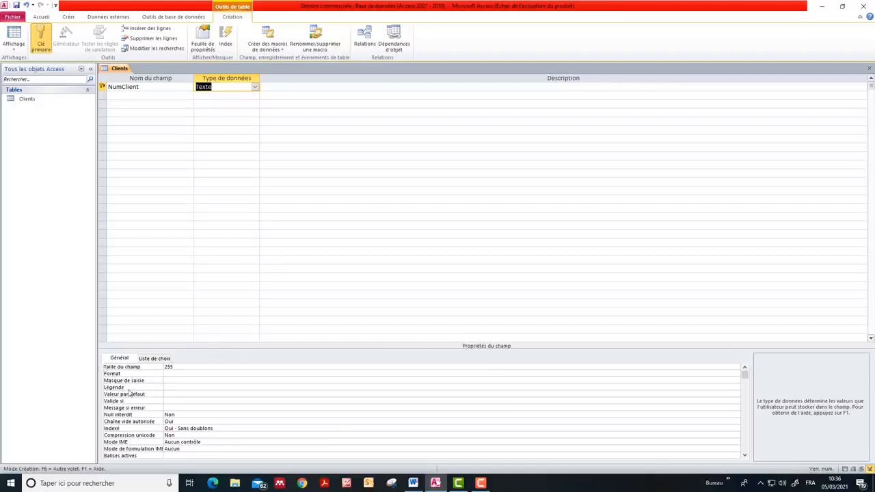
{"action": "left_click", "coordinate": [179, 367]}
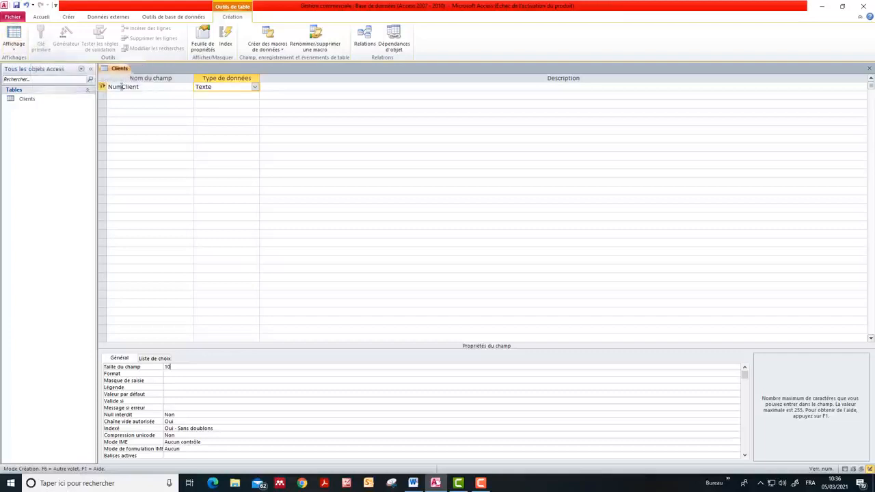
Remove the primary key from the NumClient field and assign it again, checking the key fields in the Word exercise
{"action": "double_click", "coordinate": [141, 86]}
{"action": "left_click", "coordinate": [41, 37]}
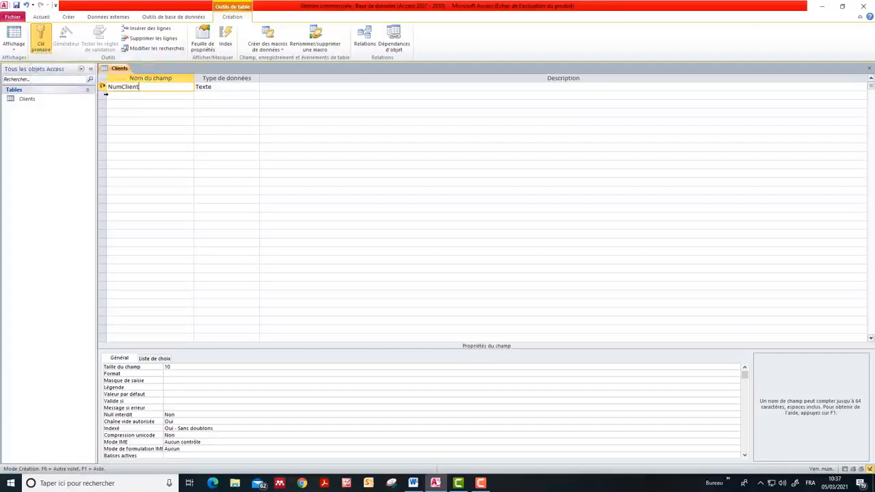
{"action": "left_click", "coordinate": [41, 41]}
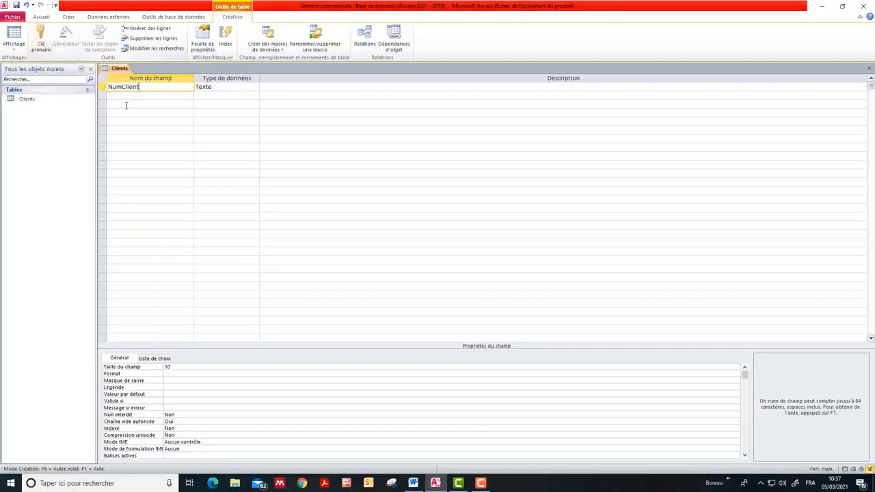
{"action": "left_click", "coordinate": [413, 483]}
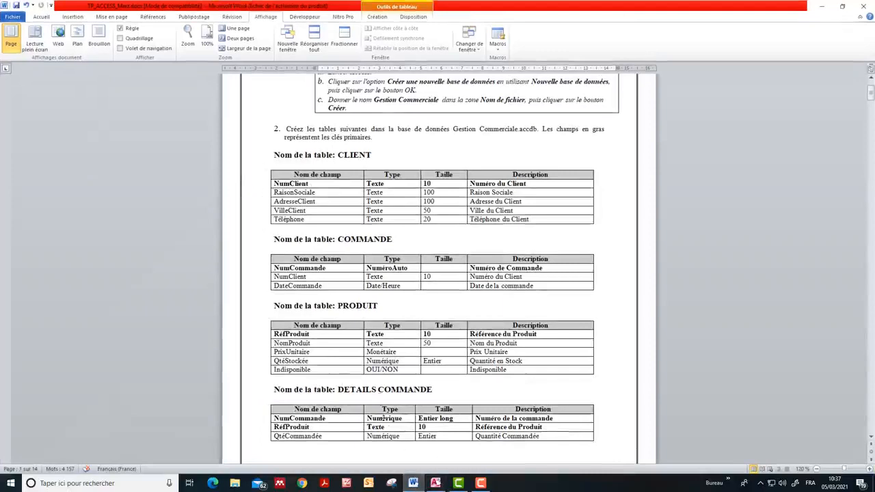
{"action": "left_click", "coordinate": [415, 485]}
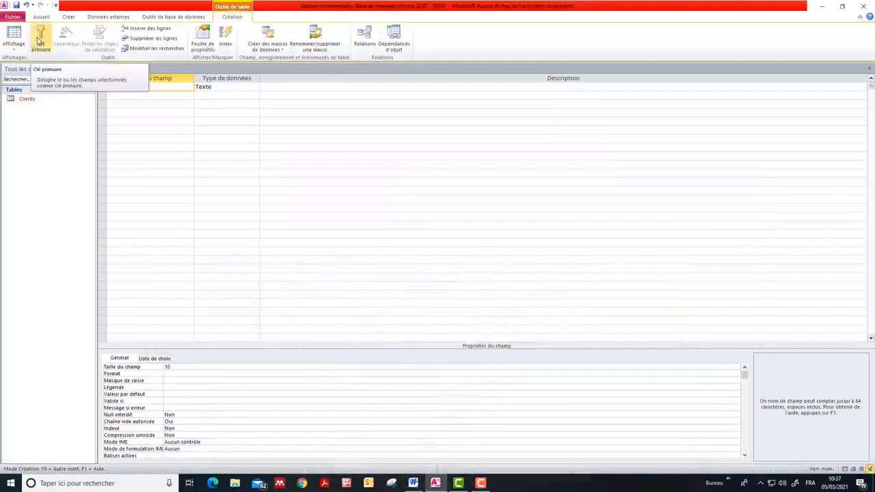
{"action": "left_click", "coordinate": [39, 41]}
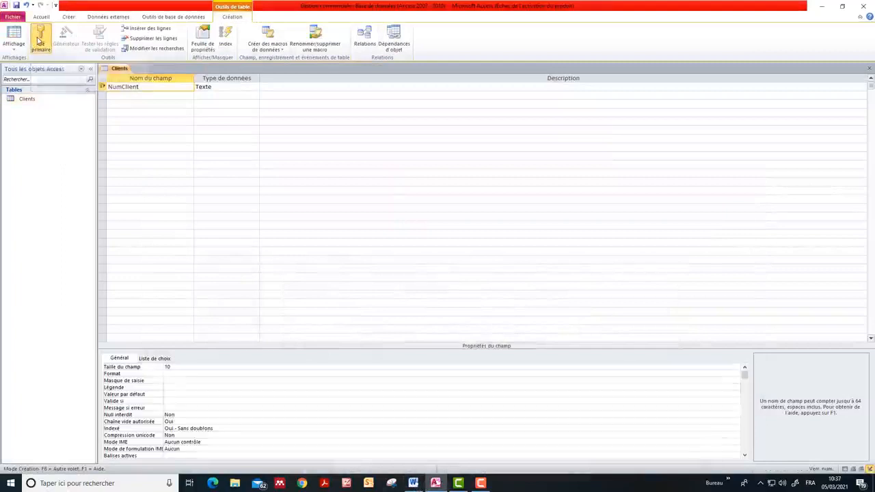
Look up the second client field in the Word exercise and add it to the Clients table as RaisonSociale
{"action": "left_click", "coordinate": [126, 95]}
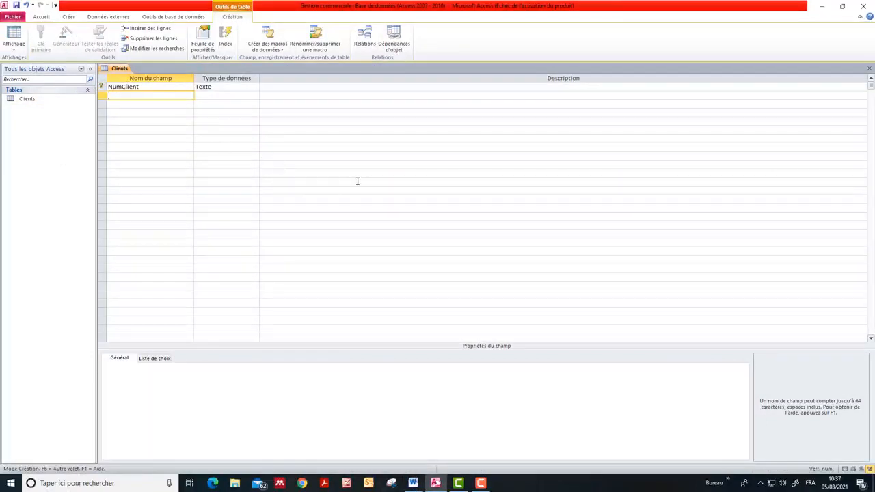
{"action": "left_click", "coordinate": [413, 483]}
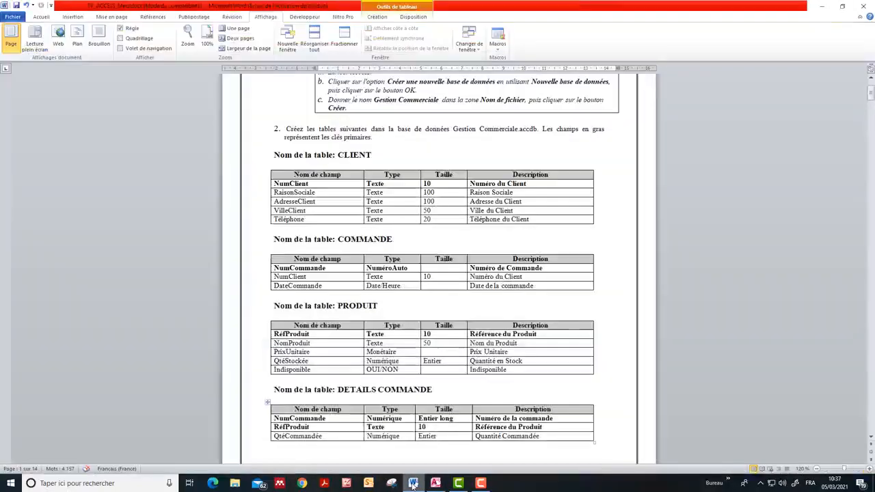
{"action": "left_click", "coordinate": [413, 483]}
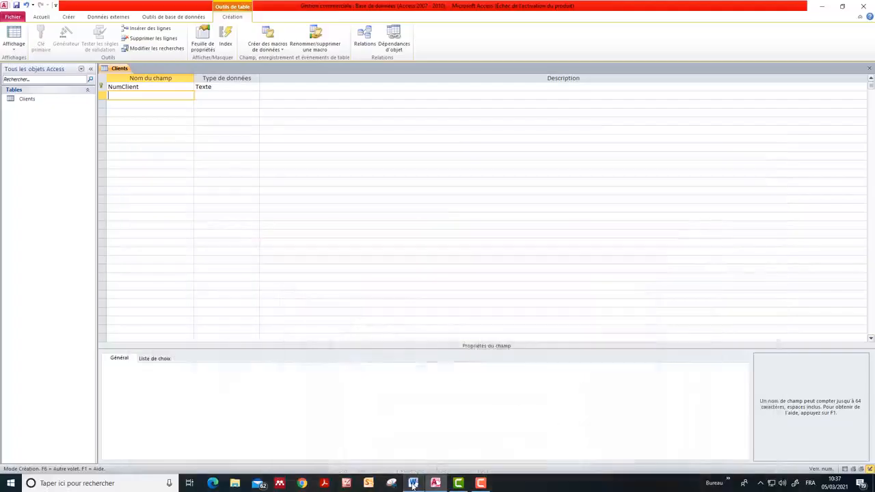
{"action": "left_click", "coordinate": [413, 483]}
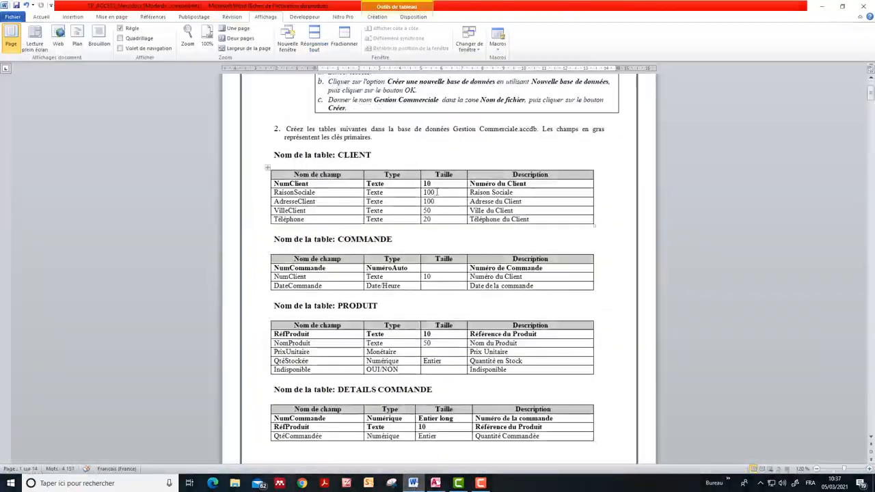
{"action": "left_click", "coordinate": [413, 484]}
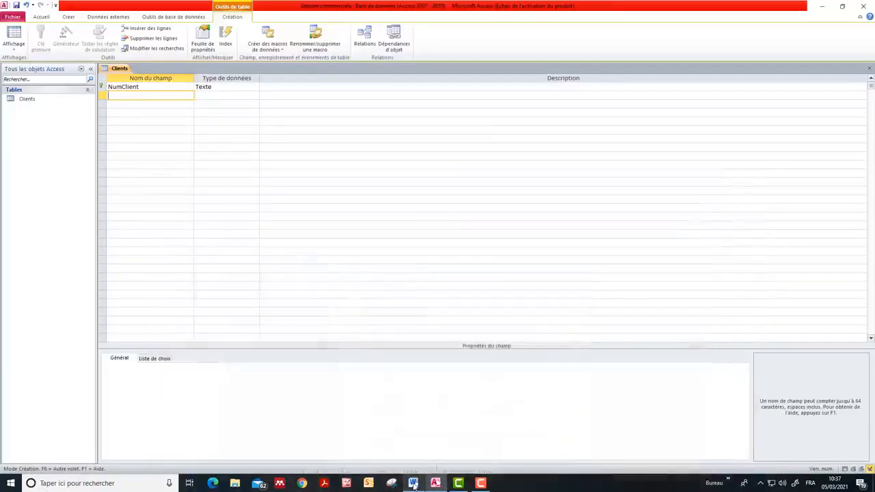
{"action": "type", "text": "RaisonSocial"}
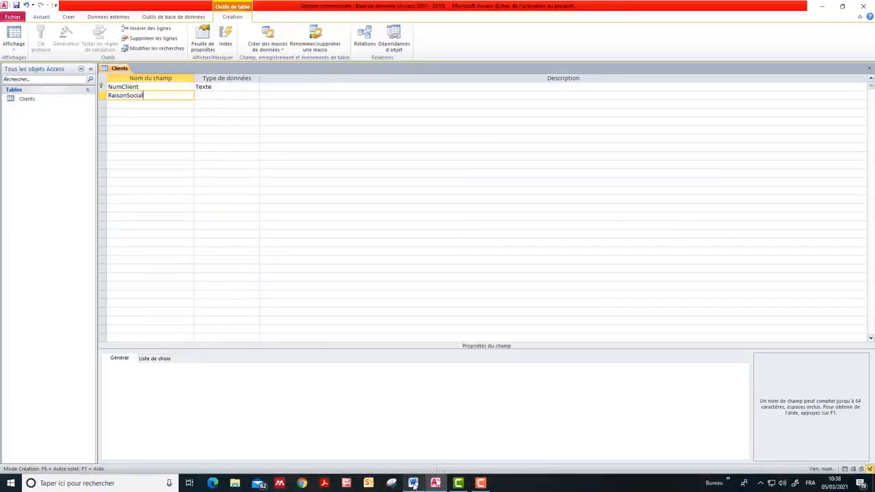
{"action": "type", "text": "e"}
Give the RaisonSociale field the data type Texte and a field size of 100
{"action": "left_click", "coordinate": [247, 95]}
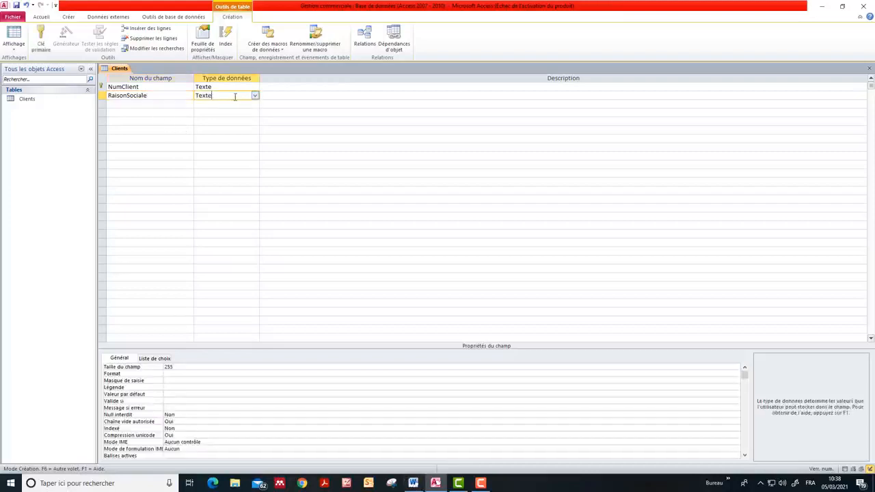
{"action": "left_click", "coordinate": [254, 95]}
{"action": "left_click", "coordinate": [256, 100]}
{"action": "left_click", "coordinate": [183, 366]}
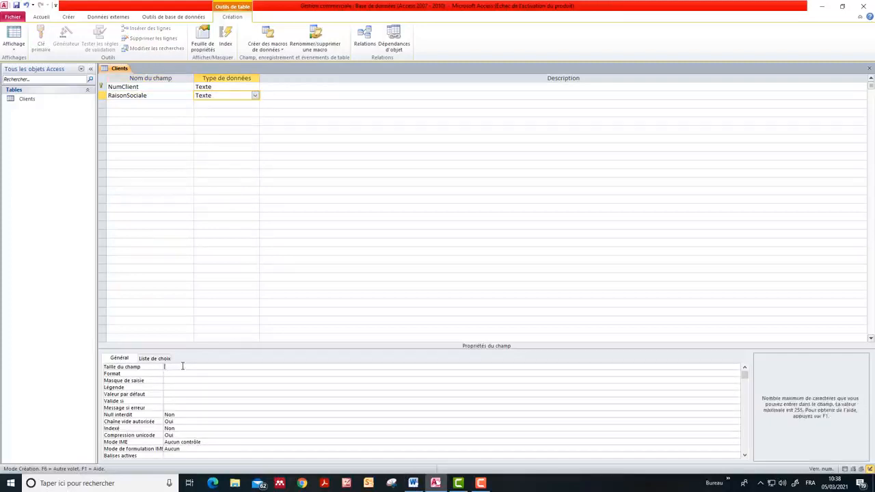
{"action": "type", "text": "100"}
Look up the third client field in the Word exercise and add it as AdresseClient, data type Texte, field size 100
{"action": "left_click", "coordinate": [155, 101]}
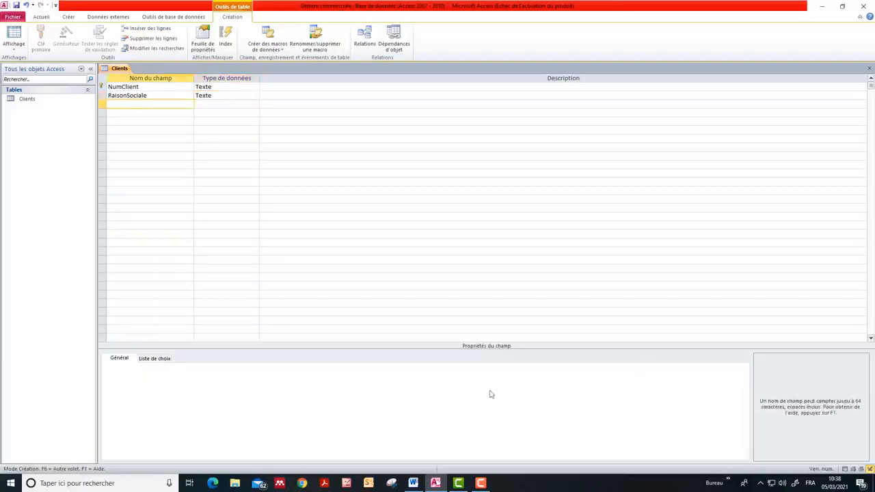
{"action": "left_click", "coordinate": [415, 483]}
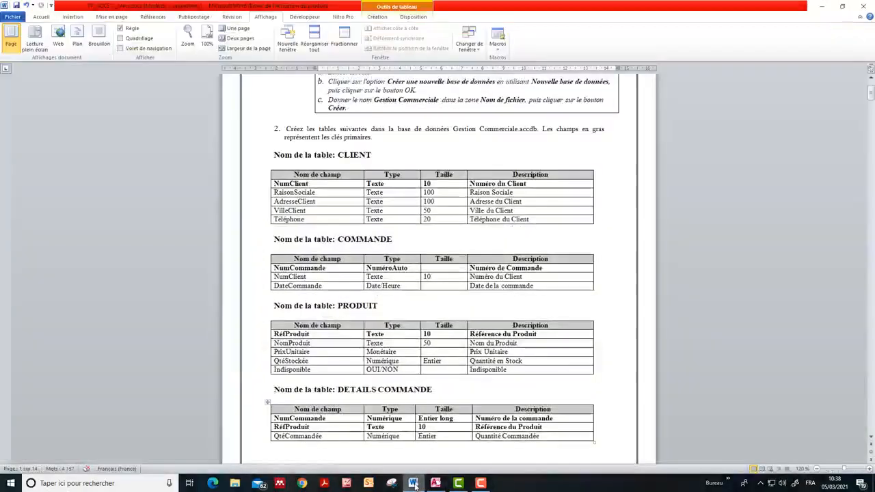
{"action": "left_click", "coordinate": [414, 483]}
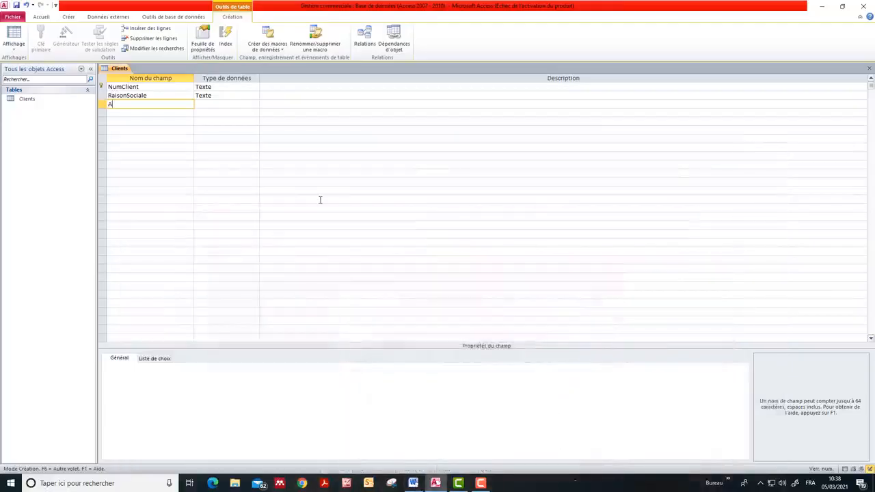
{"action": "type", "text": "AdresseClient"}
{"action": "left_click", "coordinate": [215, 104]}
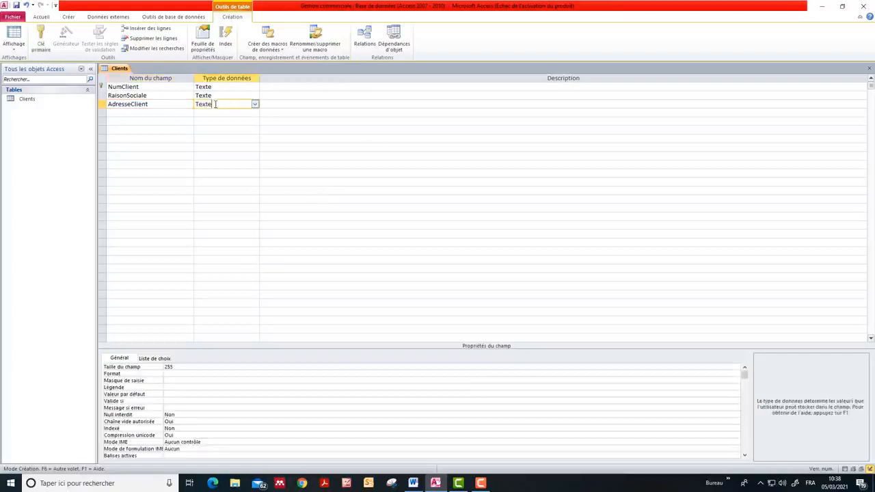
{"action": "left_click", "coordinate": [197, 368]}
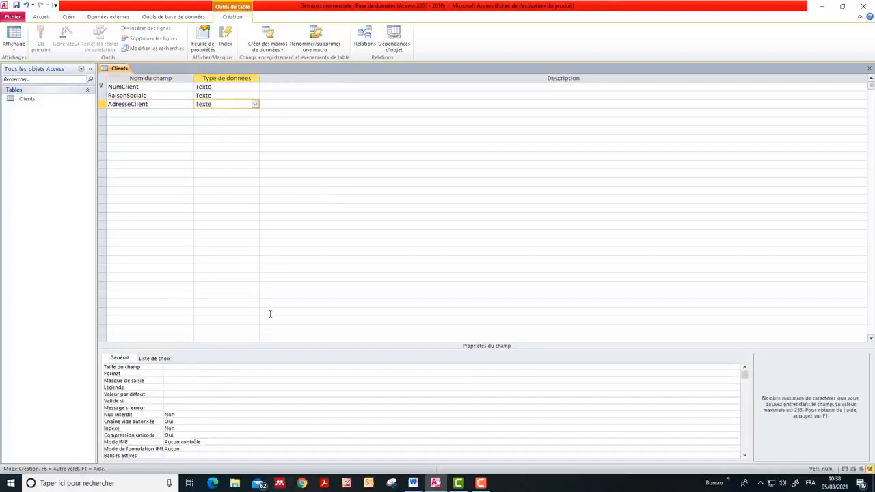
{"action": "type", "text": "100"}
Check the Word exercise for the fourth client field and add it as VilleClient, data type Texte, field size 50
{"action": "left_click", "coordinate": [126, 108]}
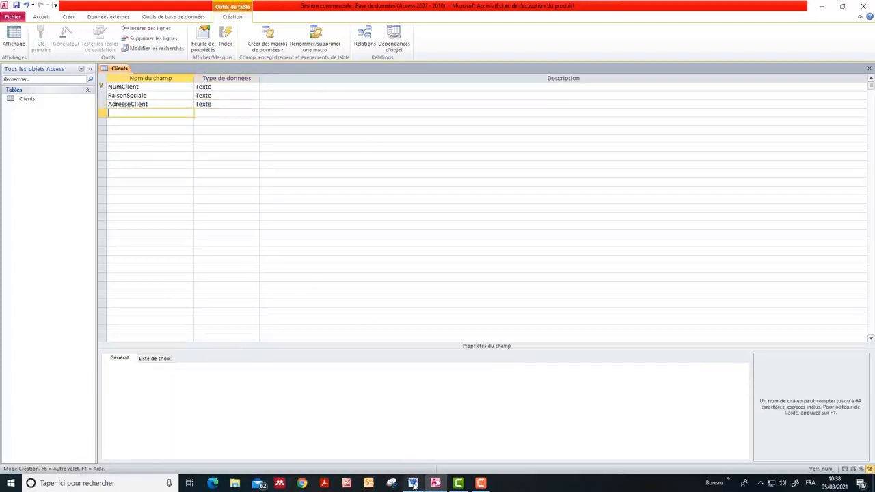
{"action": "left_click", "coordinate": [413, 484]}
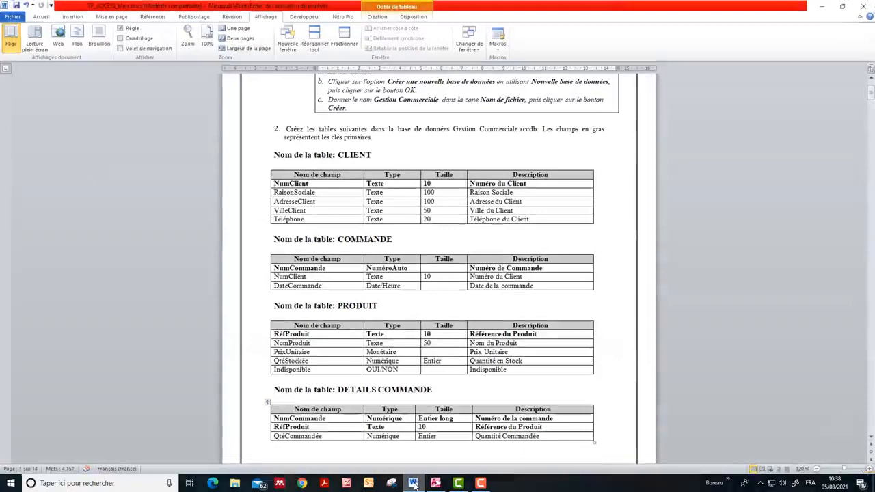
{"action": "left_click", "coordinate": [415, 484]}
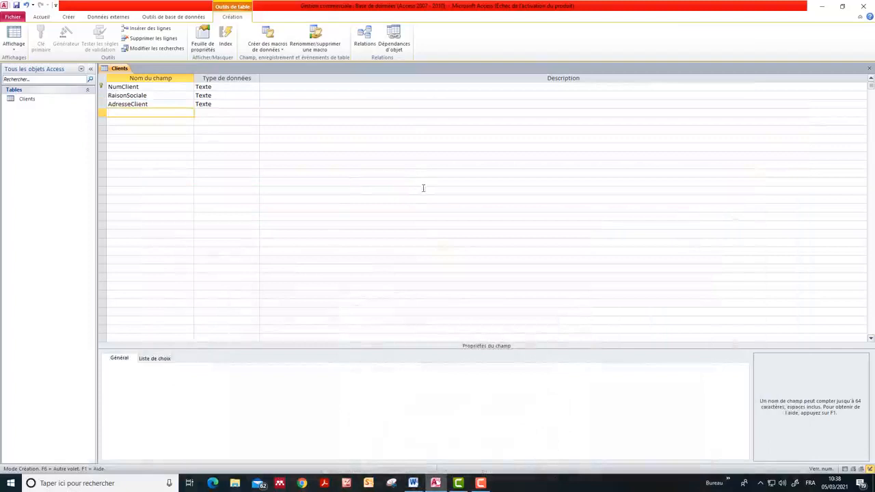
{"action": "type", "text": "VilleClie"}
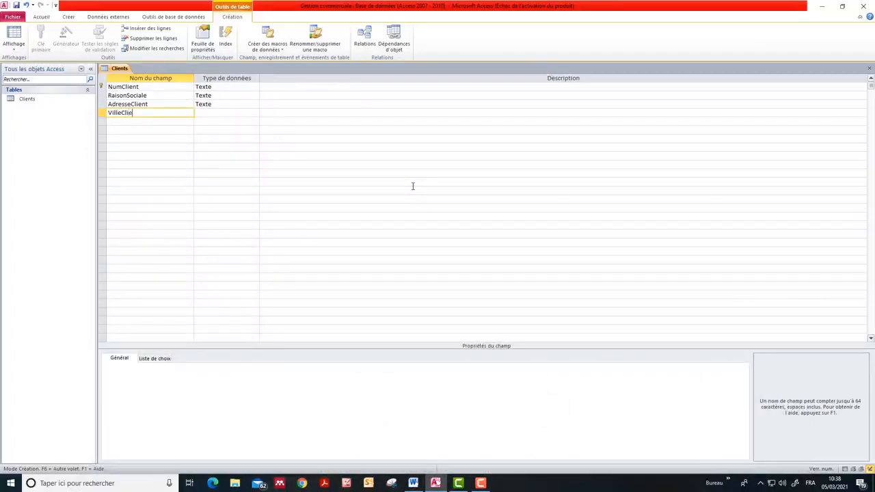
{"action": "type", "text": "nt"}
{"action": "left_click", "coordinate": [209, 112]}
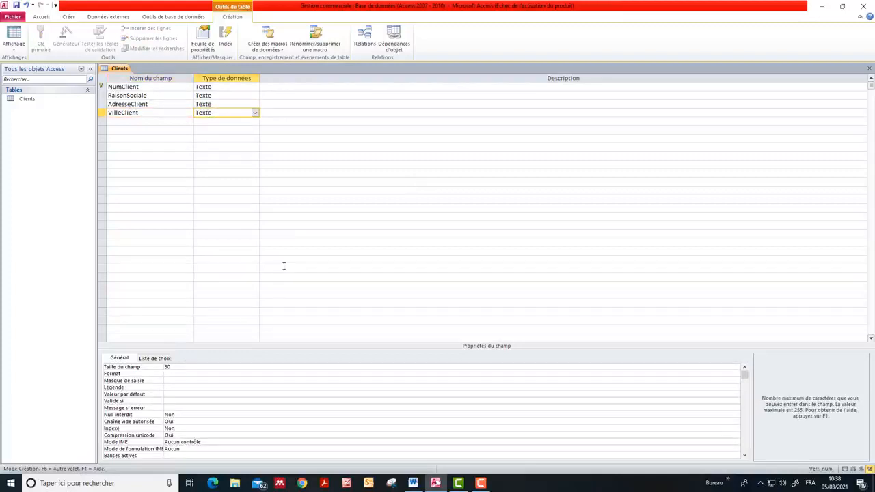
Add the Telephone field as Texte with the field size 20 given in the Word exercise, then save and close the Clients table
{"action": "left_click", "coordinate": [129, 121]}
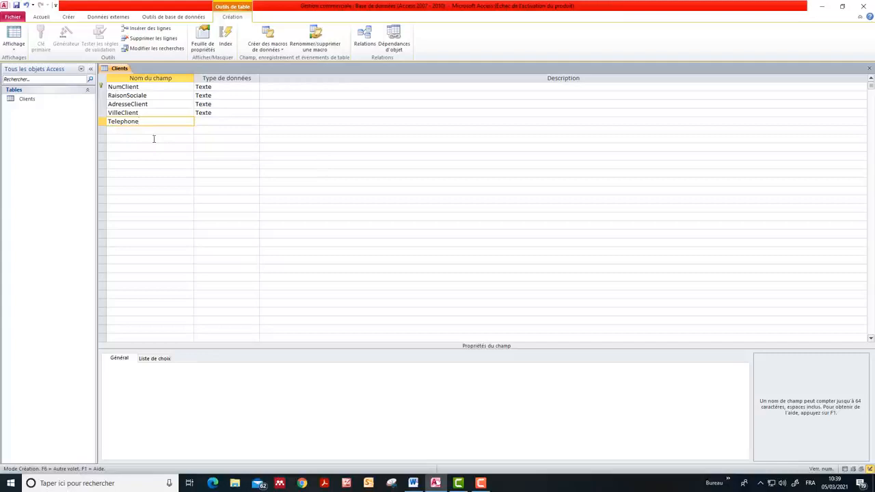
{"action": "left_click", "coordinate": [213, 121]}
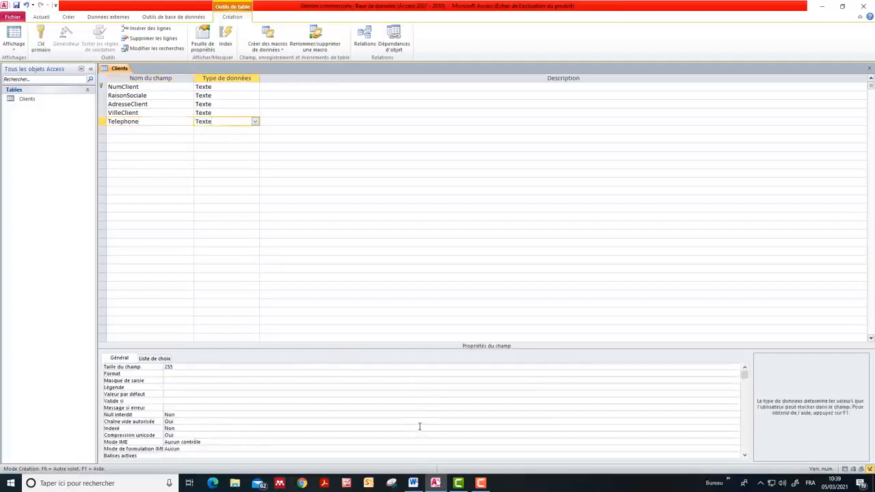
{"action": "left_click", "coordinate": [413, 484]}
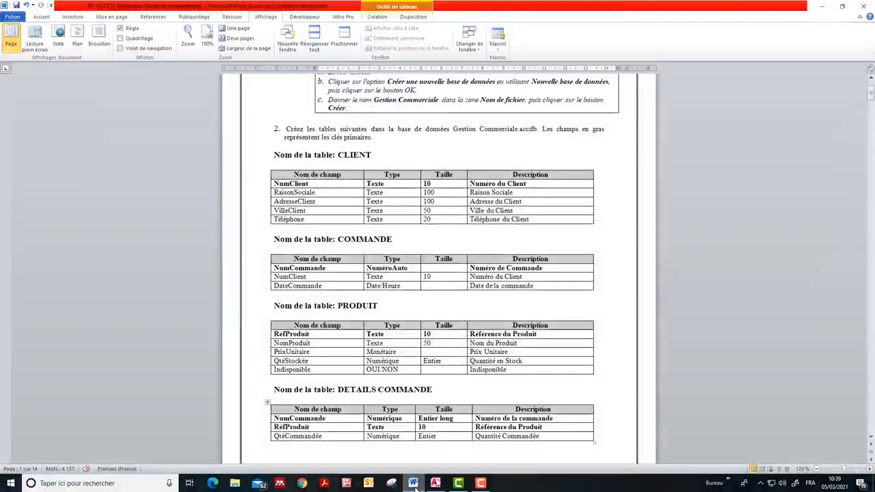
{"action": "left_click", "coordinate": [415, 485]}
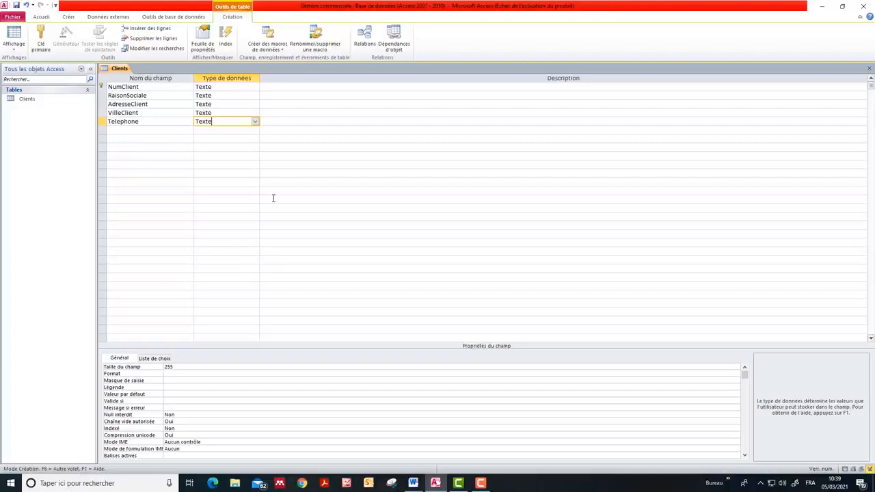
{"action": "left_click", "coordinate": [193, 368]}
{"action": "key", "text": "BackSpace"}
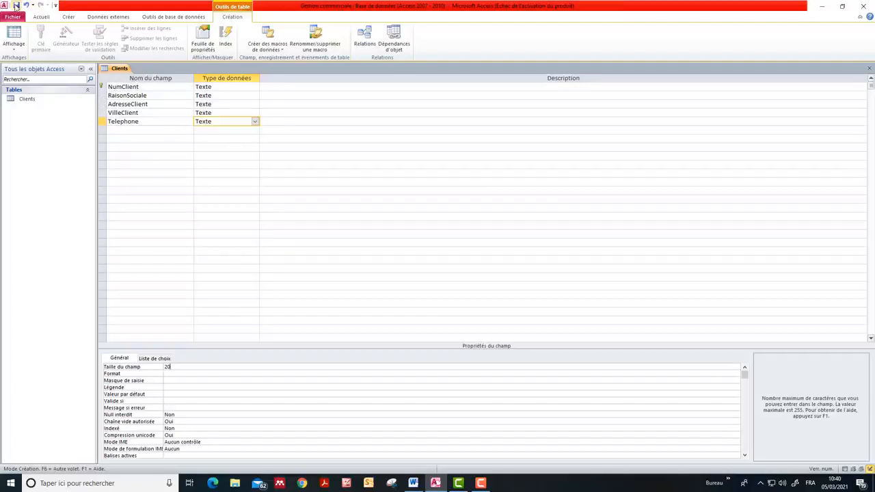
{"action": "left_click", "coordinate": [870, 70]}
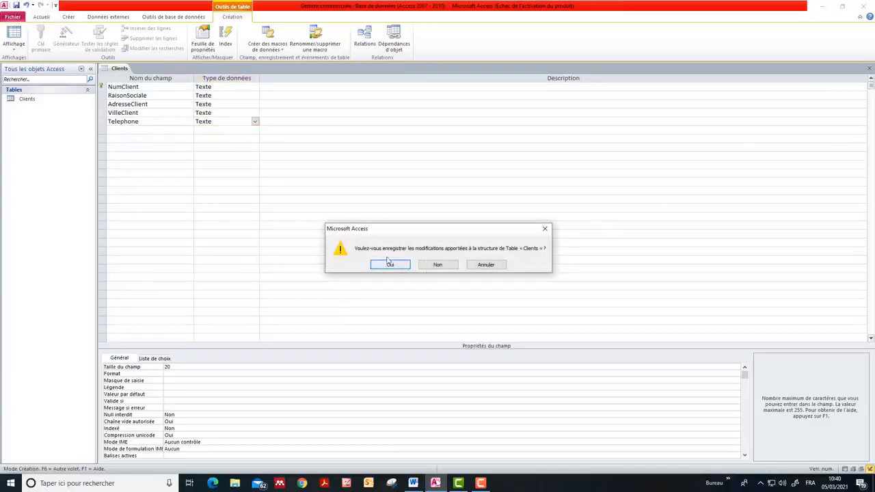
{"action": "left_click", "coordinate": [389, 265]}
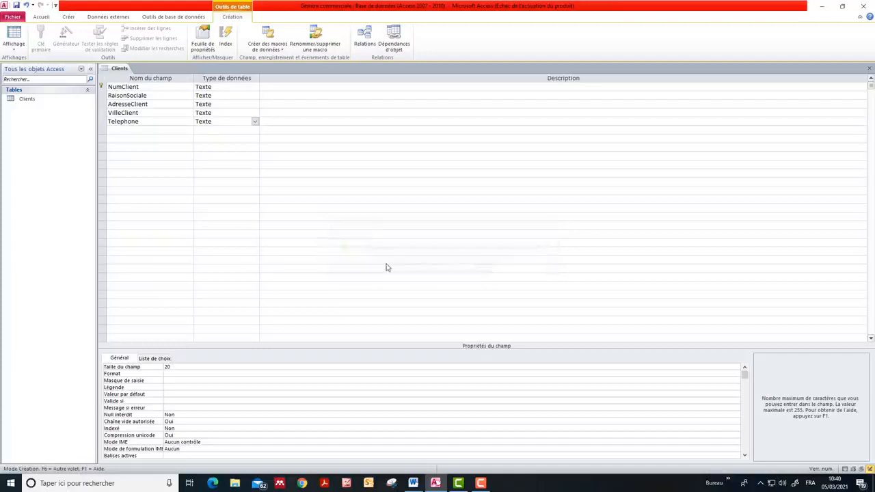
Reopen the Clients table, review its fields in datasheet view and in Mode Création, and close it
{"action": "left_click", "coordinate": [26, 100]}
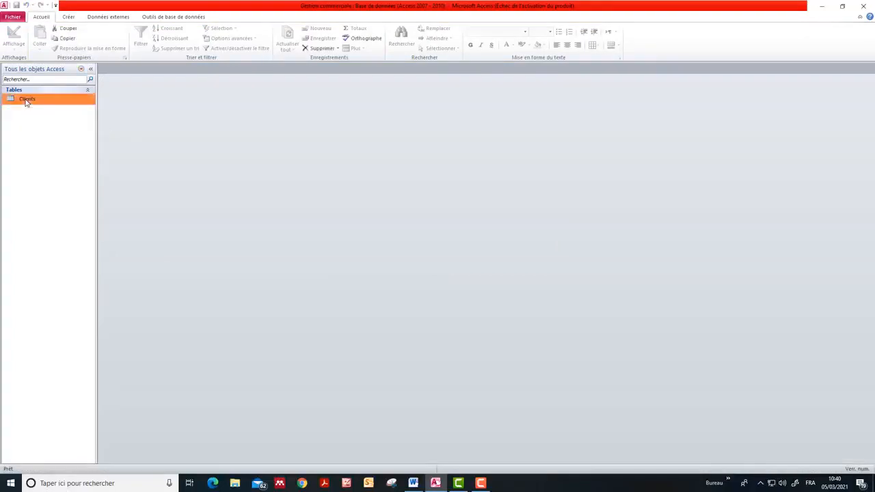
{"action": "double_click", "coordinate": [27, 99]}
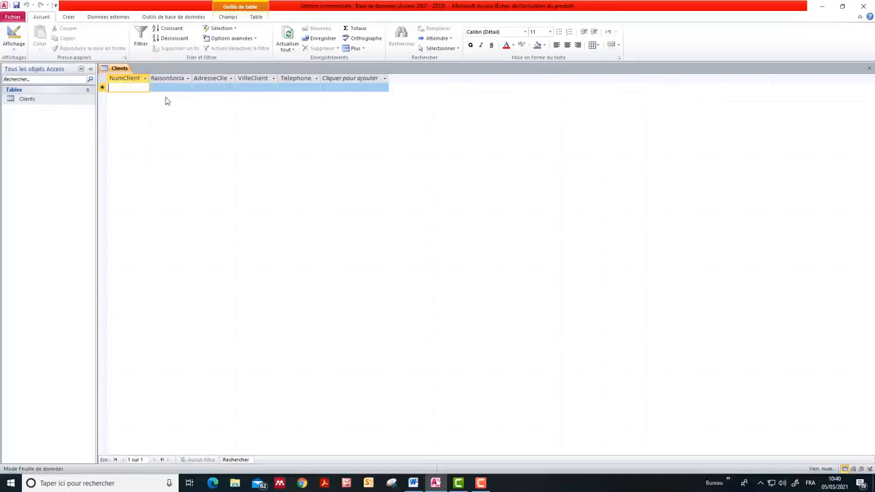
{"action": "left_click", "coordinate": [13, 52]}
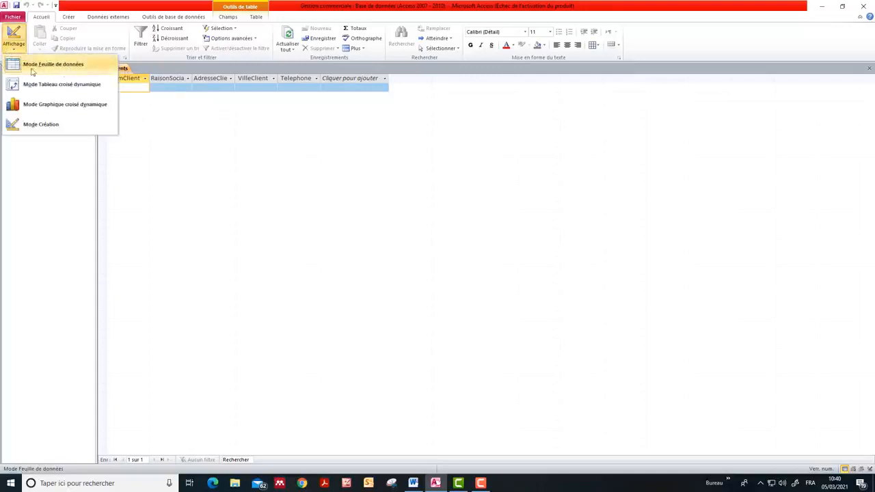
{"action": "left_click", "coordinate": [41, 128]}
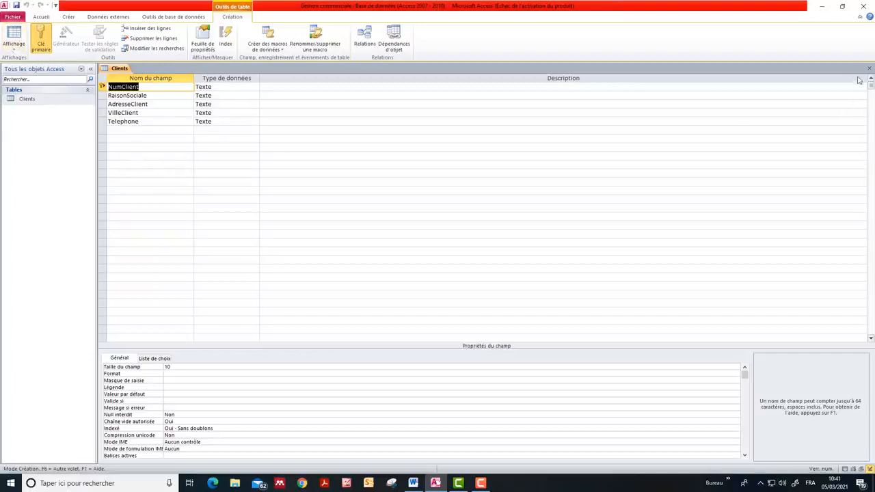
{"action": "left_click", "coordinate": [869, 68]}
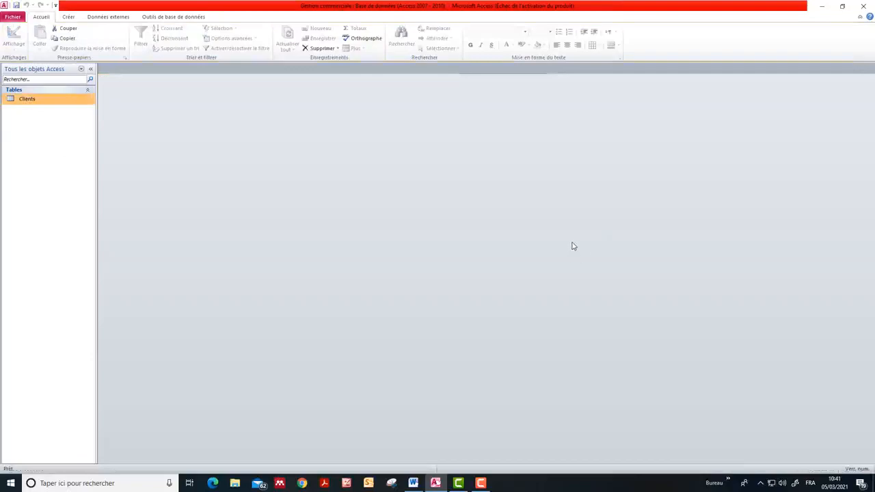
Consult the COMMANDE table in the Word exercise, create a new table and save it as Commandes in Mode Création
{"action": "left_click", "coordinate": [413, 484]}
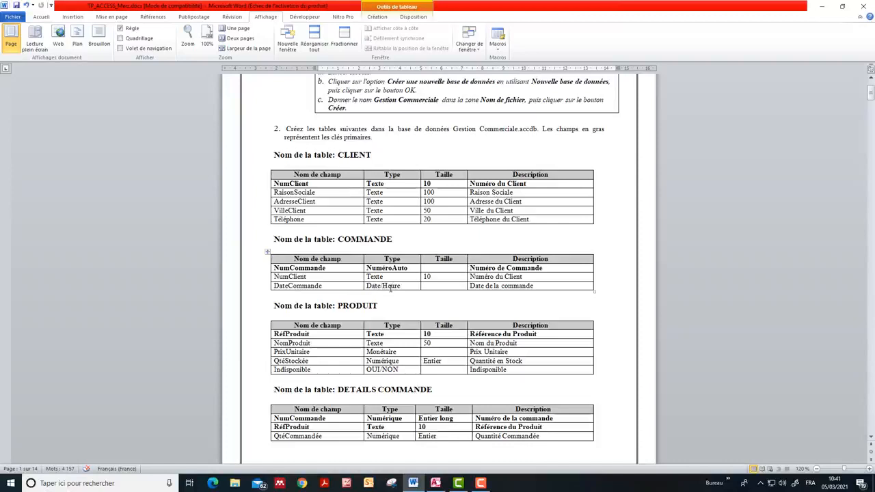
{"action": "left_click", "coordinate": [436, 483]}
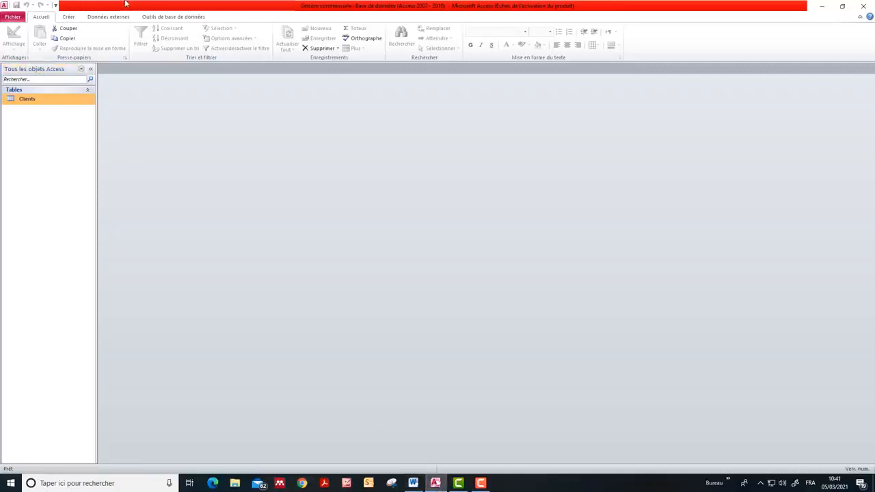
{"action": "left_click", "coordinate": [68, 17]}
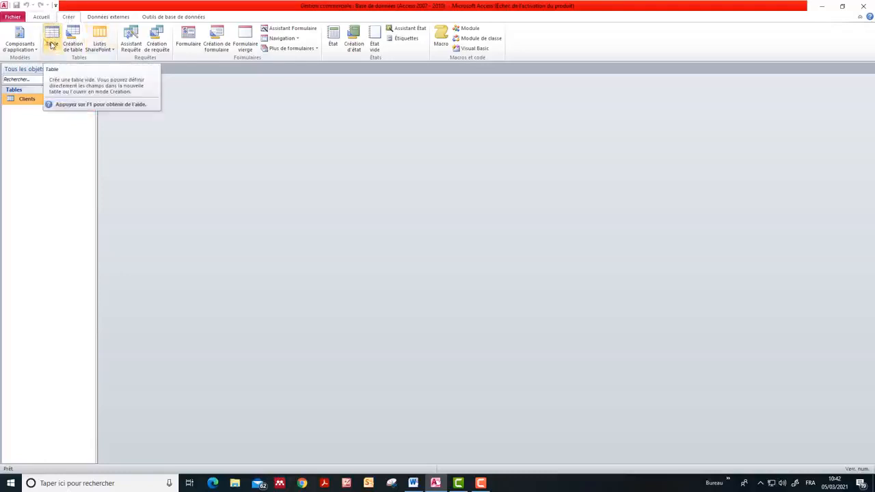
{"action": "left_click", "coordinate": [51, 45]}
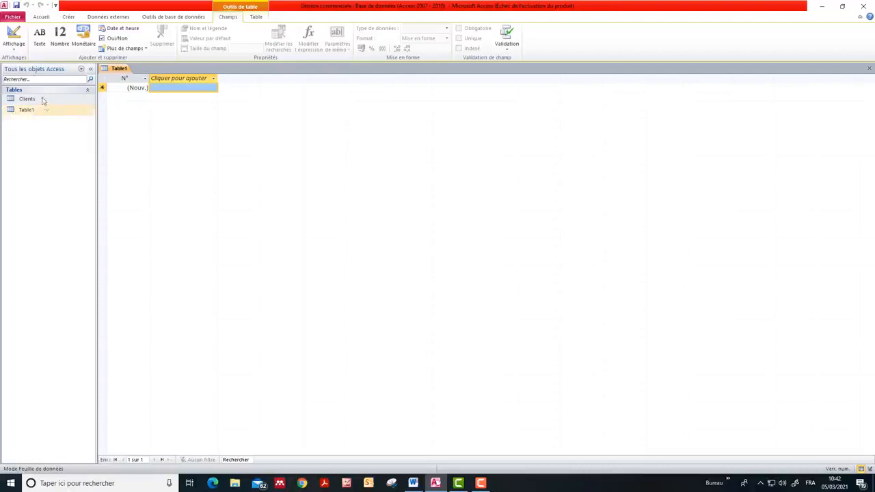
{"action": "left_click", "coordinate": [17, 51]}
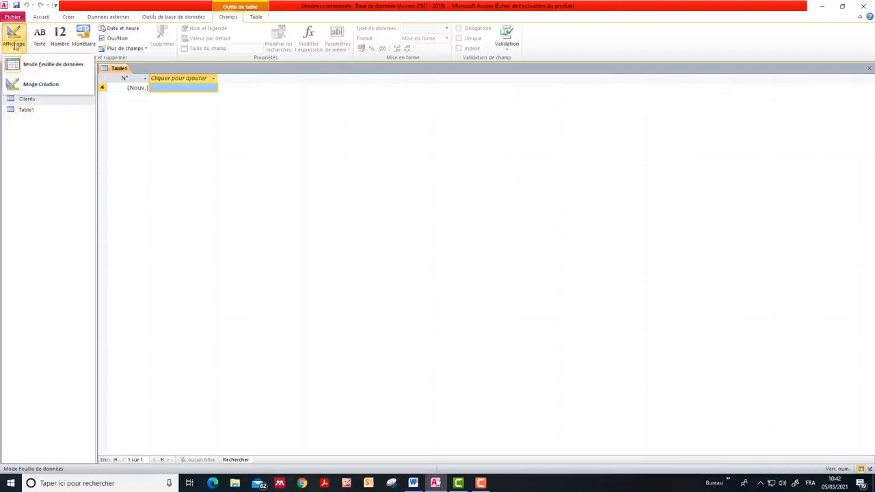
{"action": "left_click", "coordinate": [47, 90]}
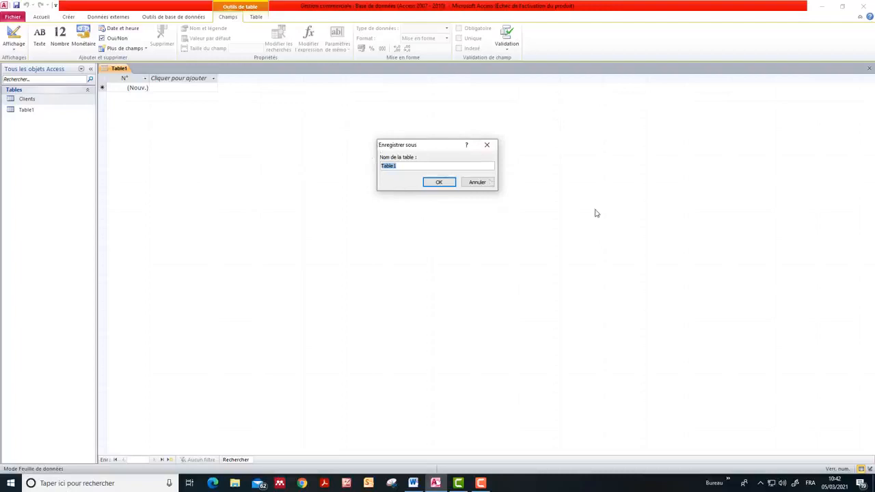
{"action": "type", "text": "Commandes"}
{"action": "left_click", "coordinate": [440, 181]}
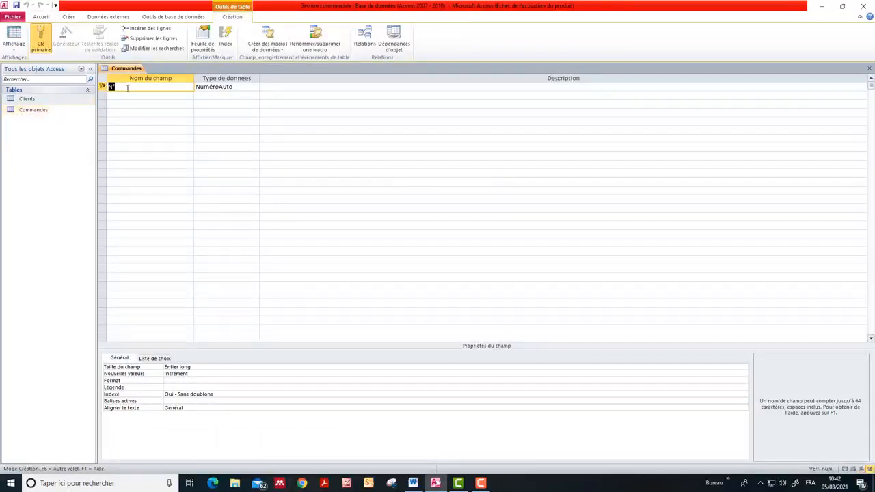
Rename the Commandes table's primary key field as NumCommande, keeping the data type NuméroAuto
{"action": "left_click", "coordinate": [127, 88]}
{"action": "type", "text": "umCommande"}
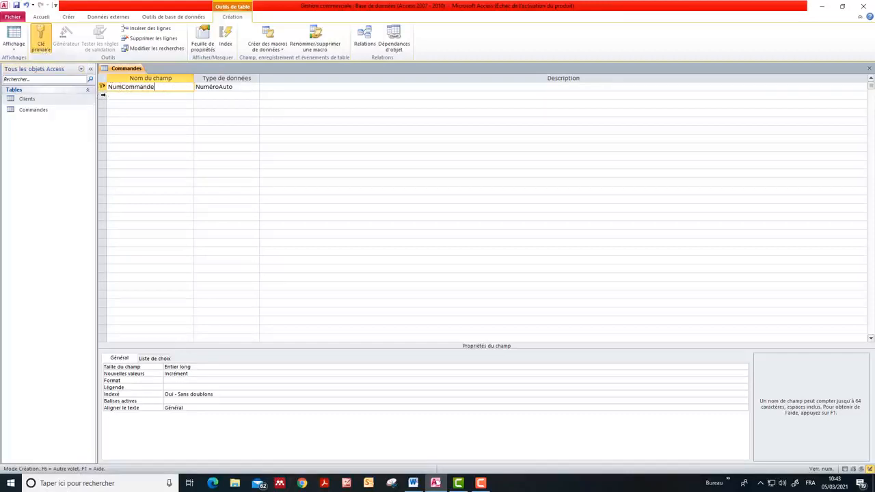
Add a second field NumClient to the Commandes table with data type Texte and field size 10
{"action": "left_click", "coordinate": [118, 96]}
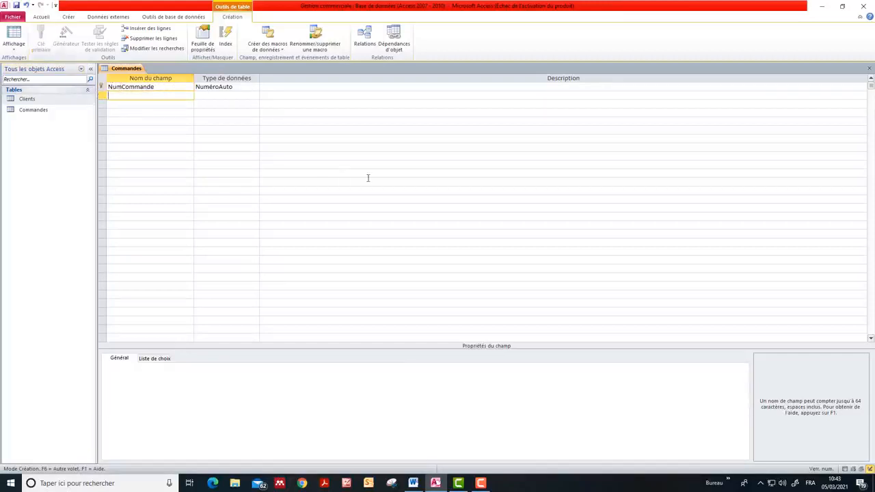
{"action": "type", "text": "NumClient"}
{"action": "left_click", "coordinate": [219, 95]}
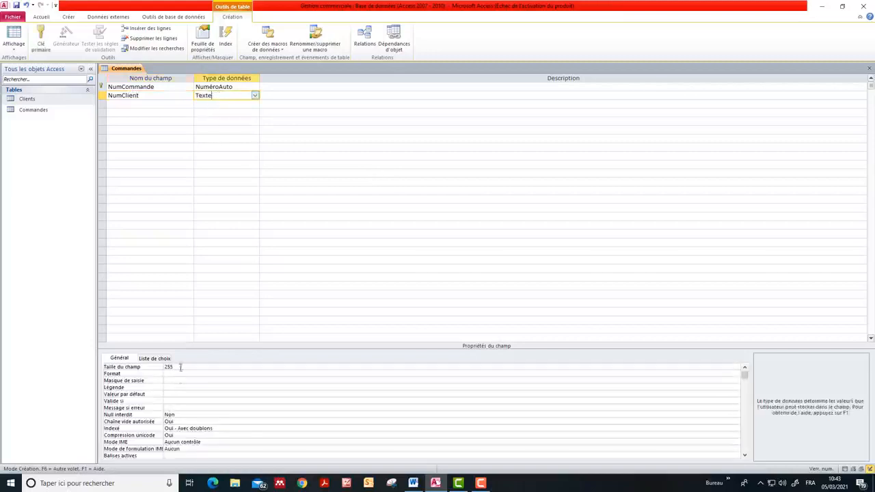
{"action": "left_click", "coordinate": [180, 367]}
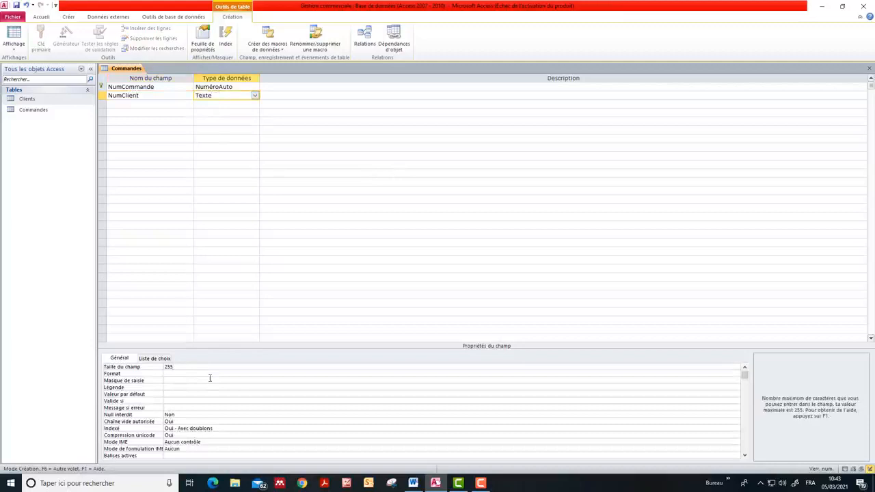
{"action": "key", "text": "BackSpace"}
{"action": "key", "text": "BackSpace"}
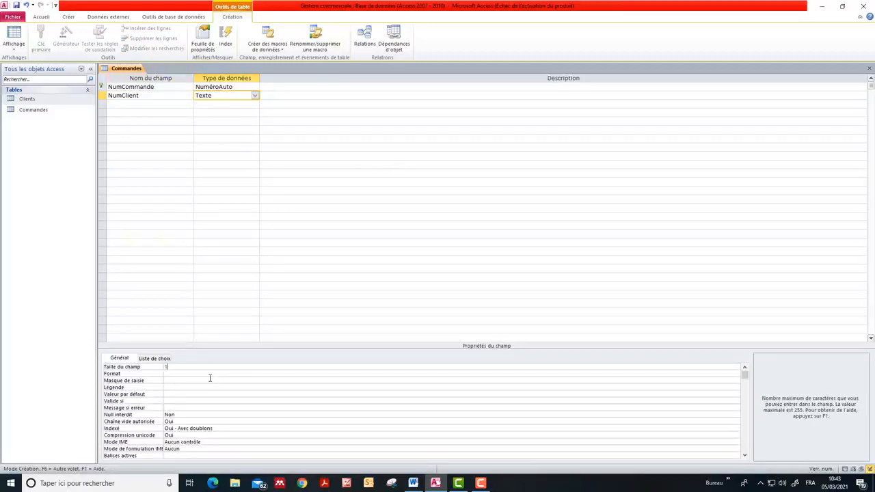
{"action": "left_click", "coordinate": [125, 104]}
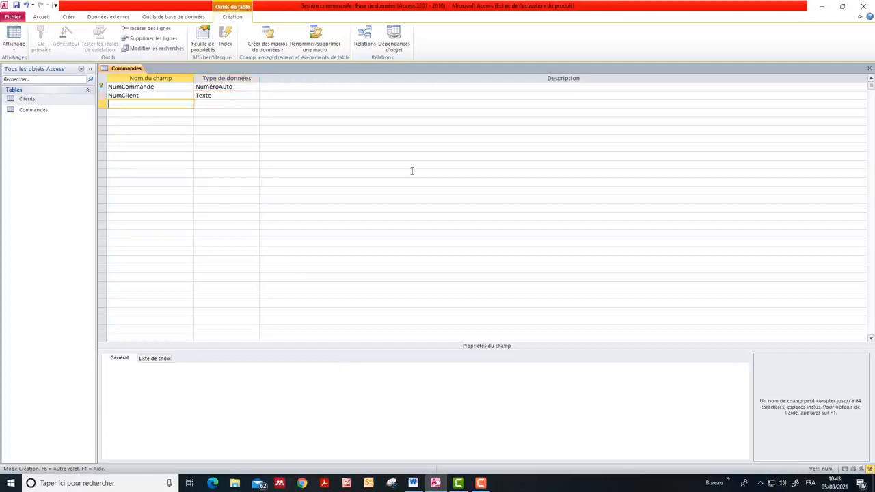
Add a third field DateCommande with data type Date/Heure to the Commandes table, and save and close the table
{"action": "type", "text": "DateCo"}
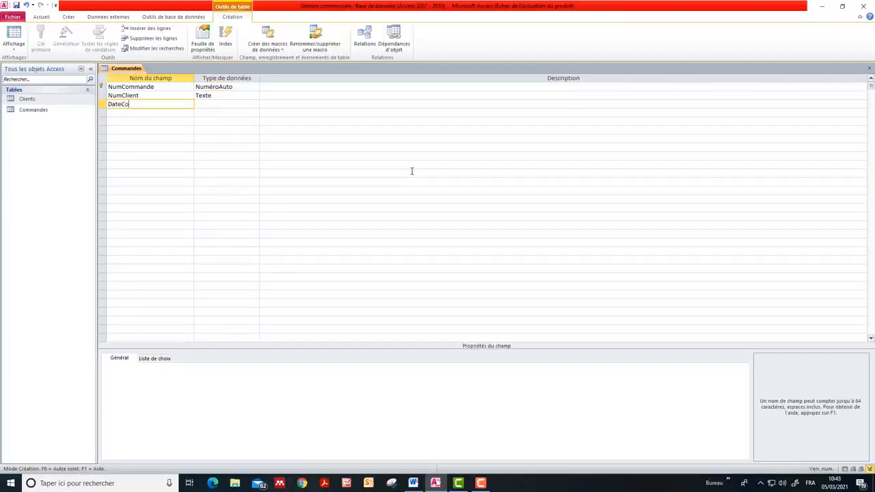
{"action": "type", "text": "mmande"}
{"action": "left_click", "coordinate": [218, 104]}
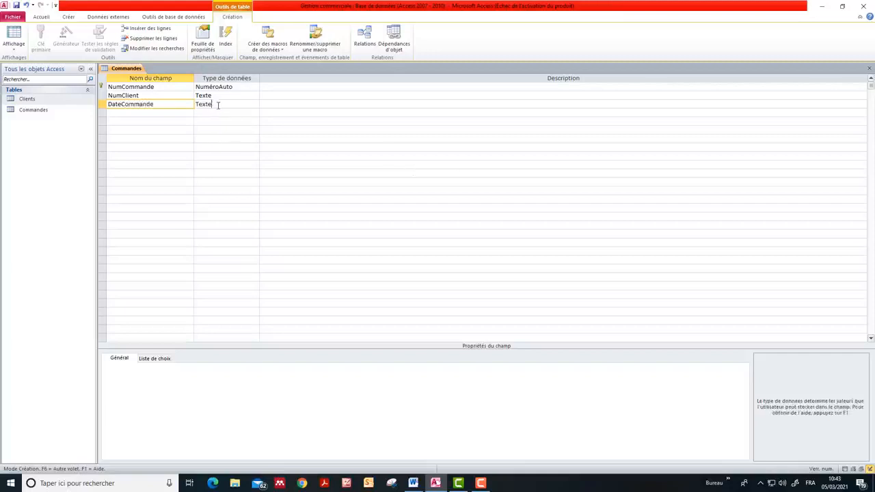
{"action": "left_click", "coordinate": [255, 104]}
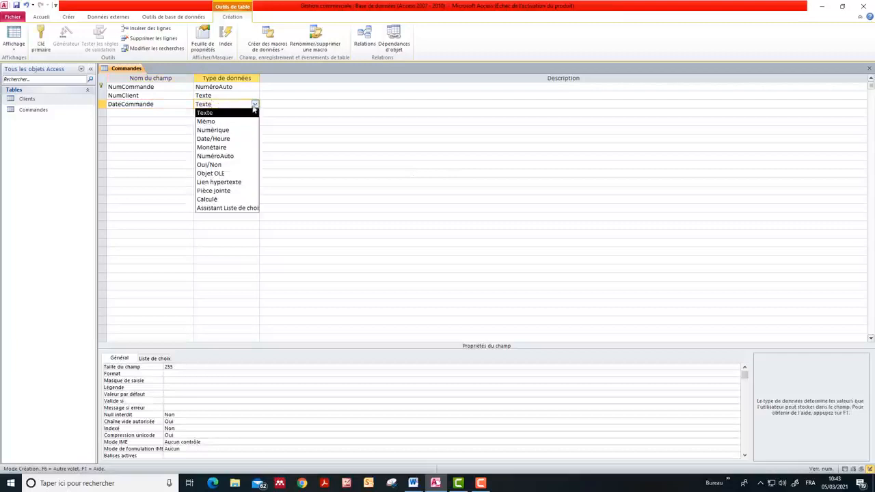
{"action": "left_click", "coordinate": [218, 138]}
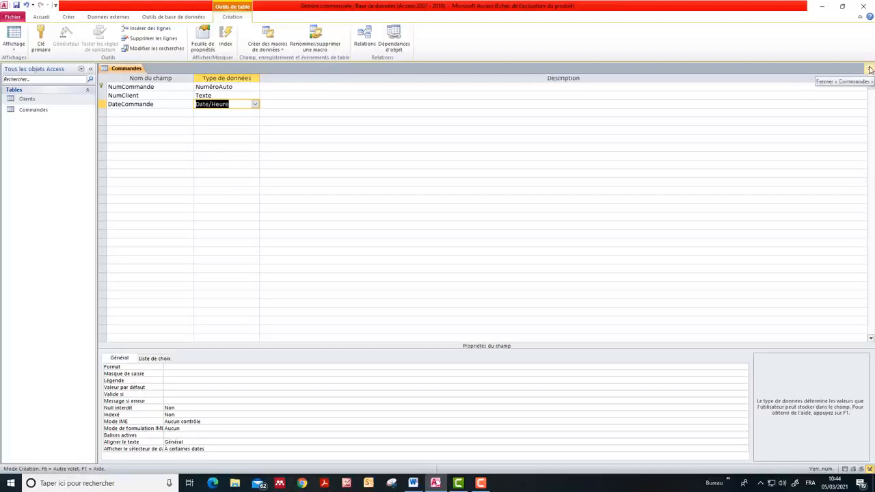
{"action": "left_click", "coordinate": [17, 6]}
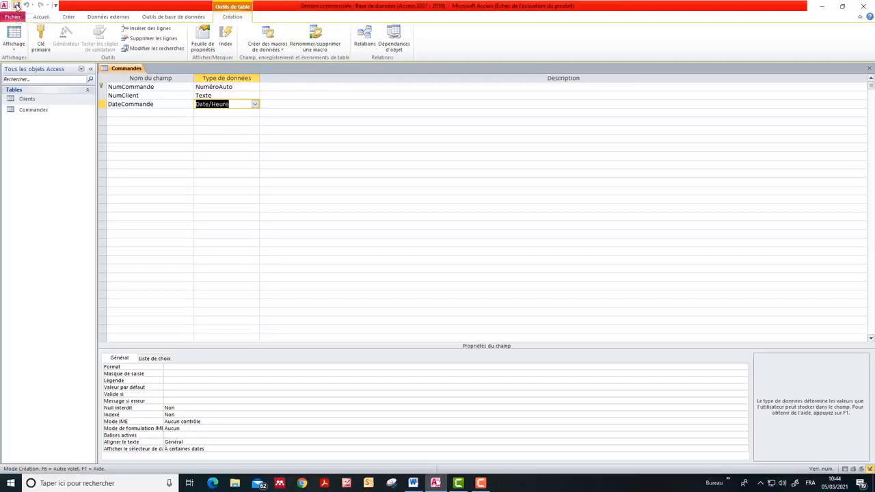
{"action": "left_click", "coordinate": [869, 68]}
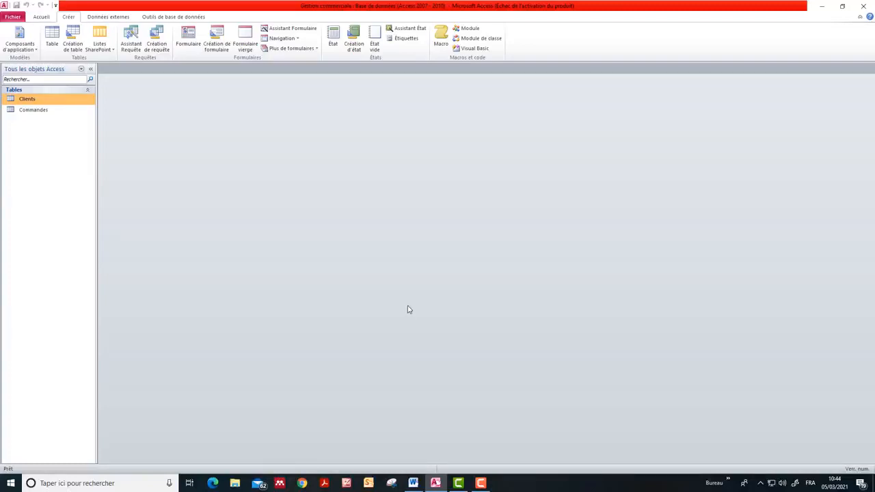
Consult the PRODUIT table in the Word exercise, create a new table in Access and save it as Produits in Mode Création
{"action": "left_click", "coordinate": [413, 483]}
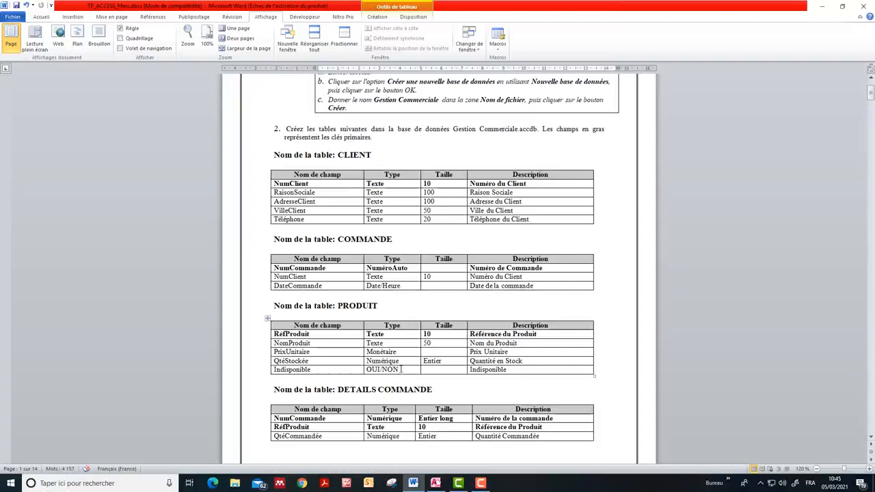
{"action": "left_click", "coordinate": [436, 484]}
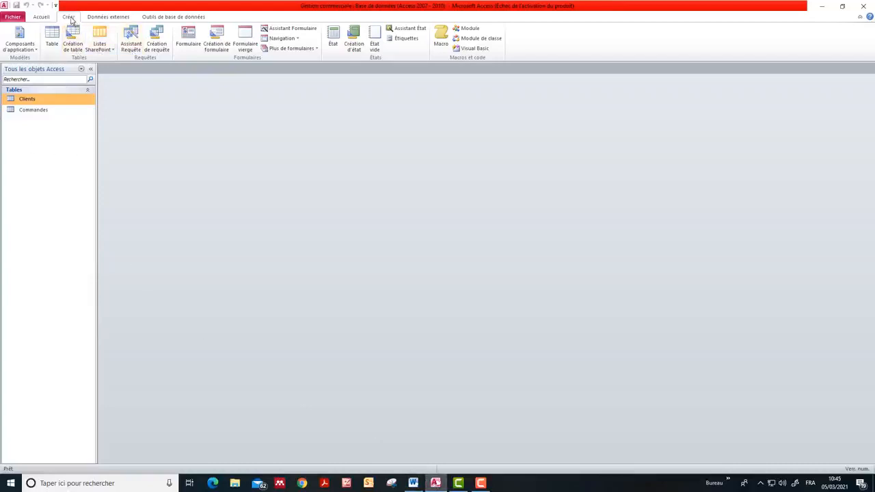
{"action": "left_click", "coordinate": [52, 35]}
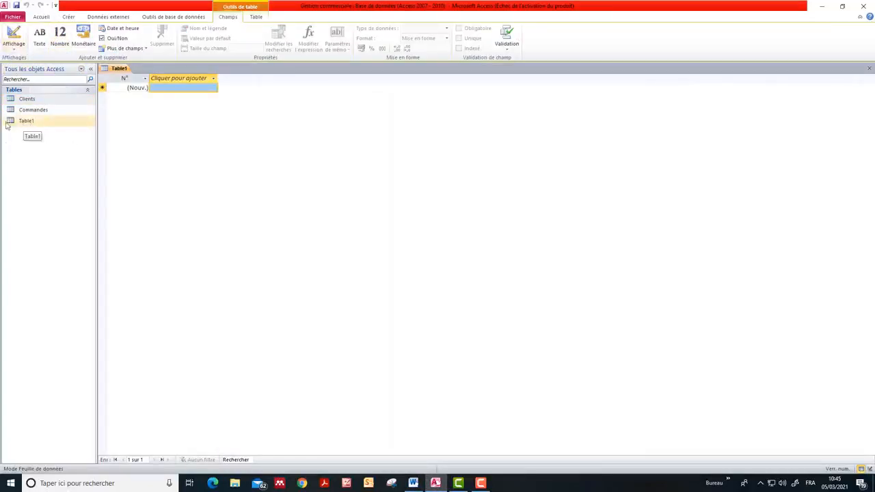
{"action": "left_click", "coordinate": [15, 50]}
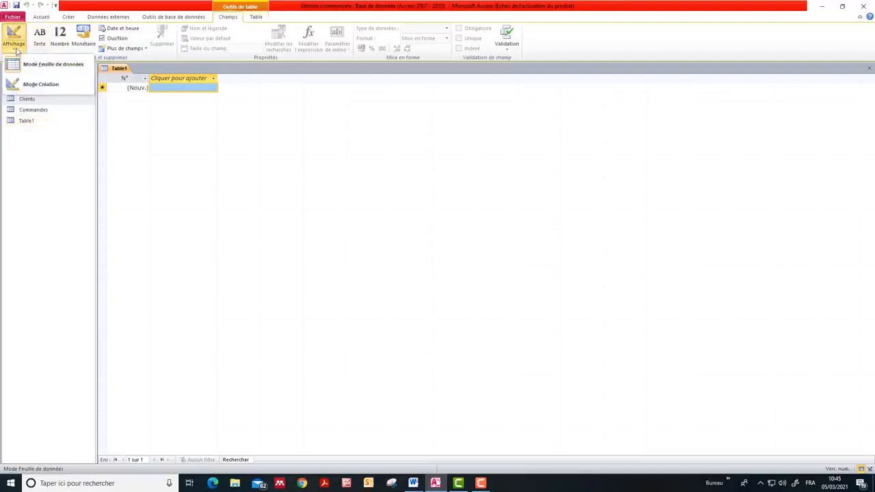
{"action": "left_click", "coordinate": [28, 89]}
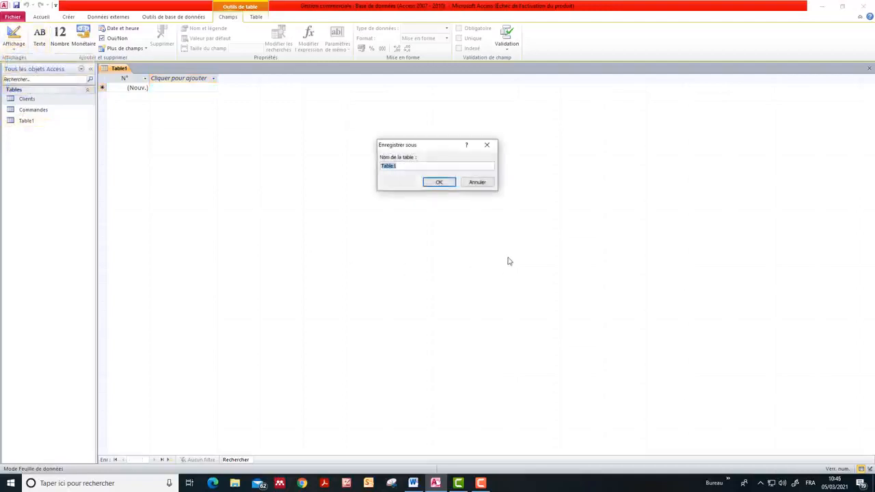
{"action": "type", "text": "Pr"}
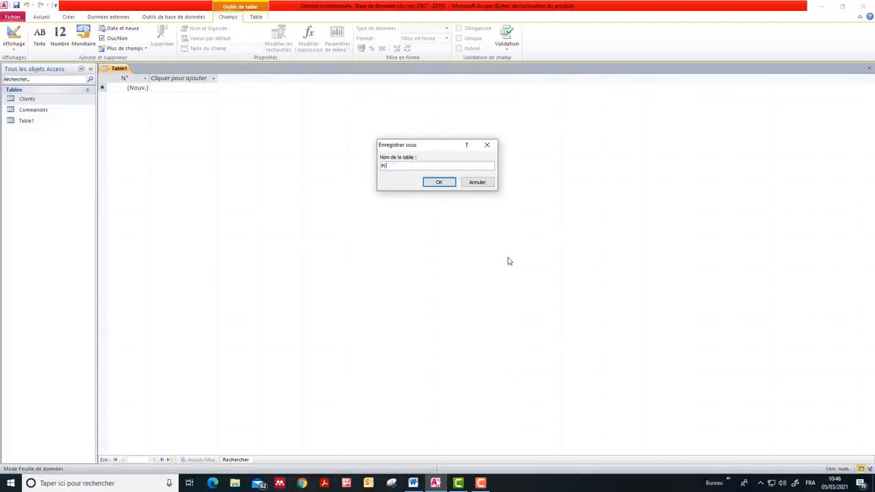
{"action": "type", "text": "oduits"}
{"action": "left_click", "coordinate": [439, 182]}
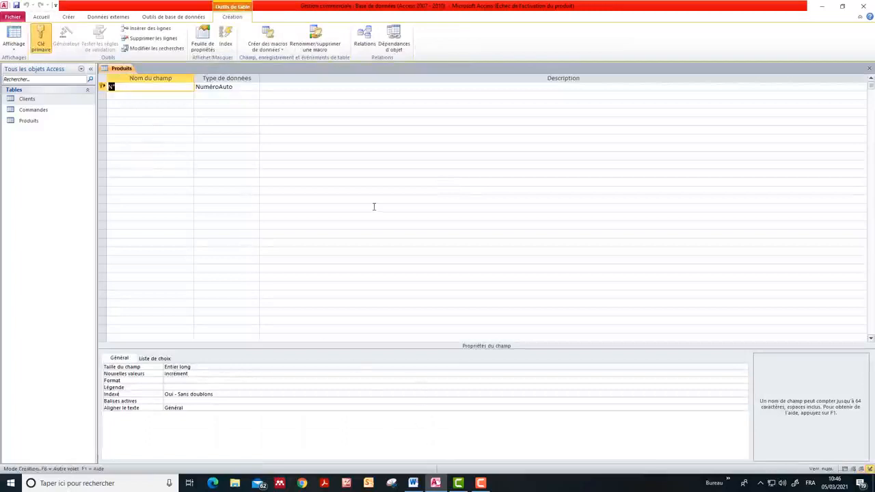
Rename the Produits table's primary key field as RefProduit and set its data type to Texte, checking it against the Word exercise
{"action": "type", "text": "RefProduit"}
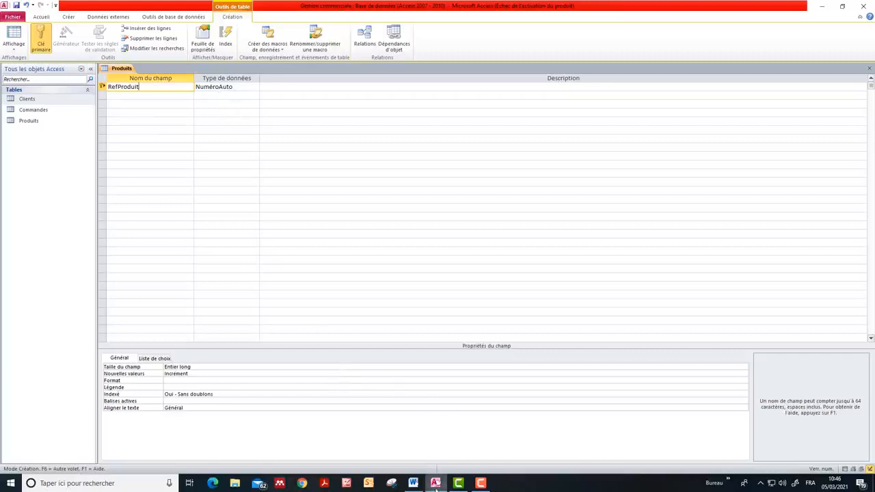
{"action": "left_click", "coordinate": [415, 485]}
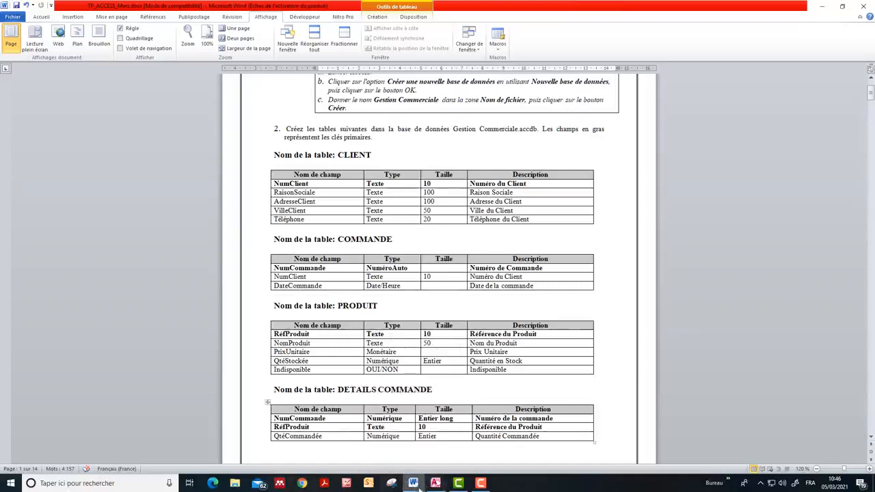
{"action": "left_click", "coordinate": [414, 486]}
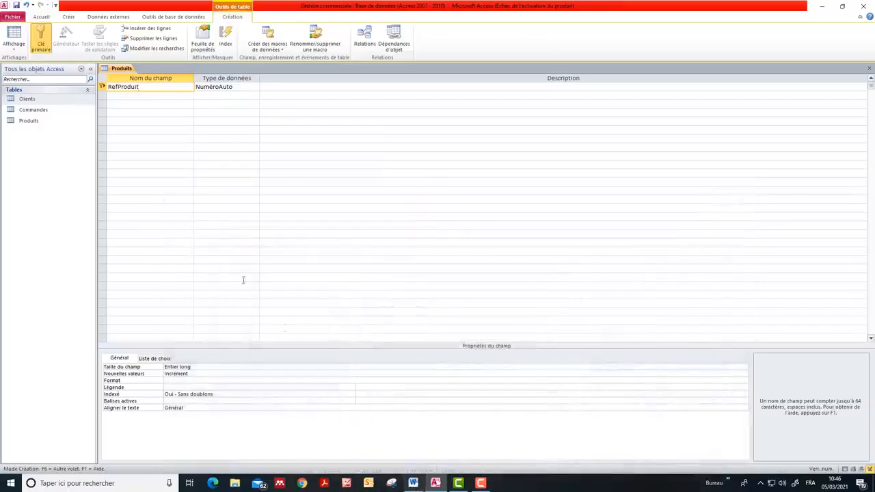
{"action": "left_click", "coordinate": [238, 87]}
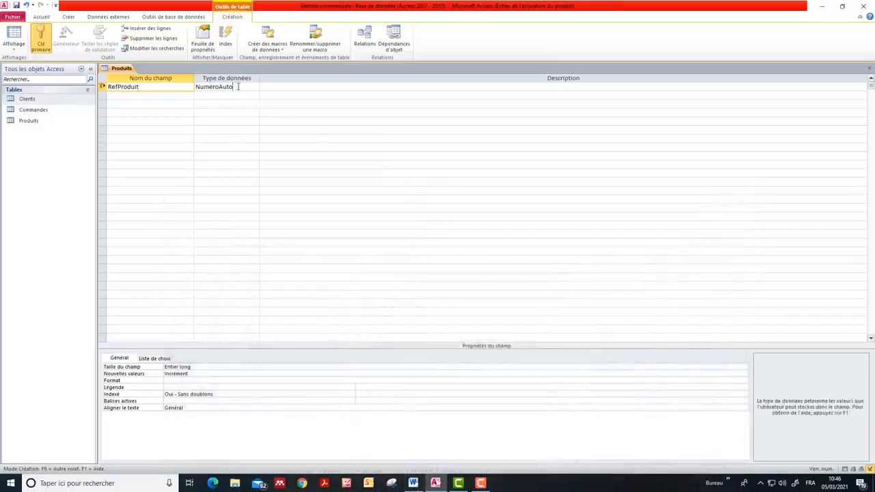
{"action": "left_click", "coordinate": [255, 87]}
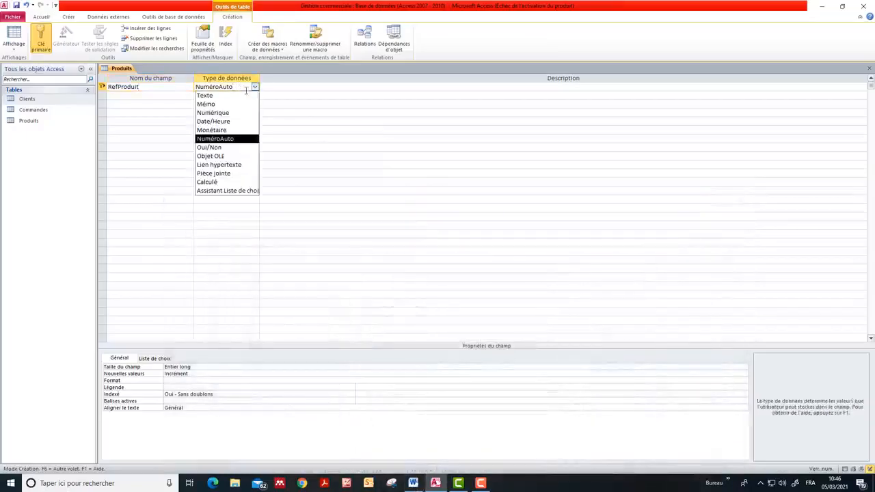
{"action": "left_click", "coordinate": [229, 97]}
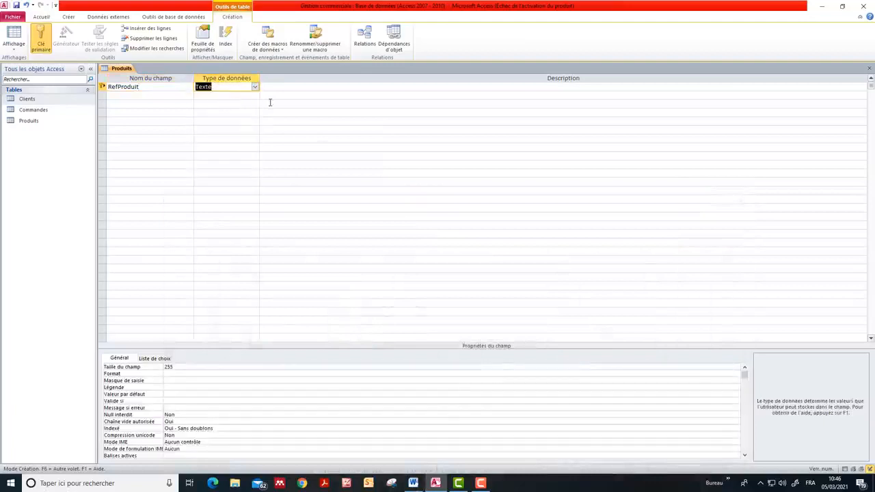
Set the RefProduit field size to 10 and check that the field is the primary key
{"action": "left_click", "coordinate": [178, 367]}
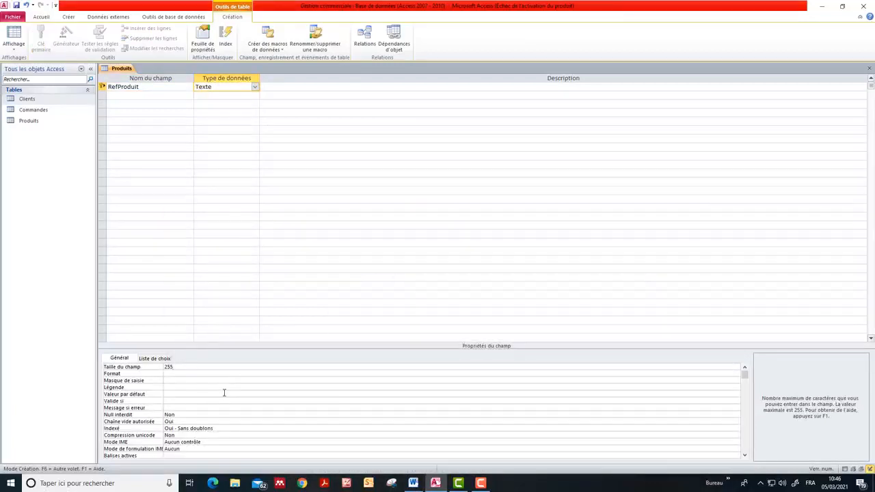
{"action": "key", "text": "BackSpace"}
{"action": "key", "text": "BackSpace"}
{"action": "key", "text": "BackSpace"}
{"action": "type", "text": "10"}
{"action": "left_click", "coordinate": [122, 96]}
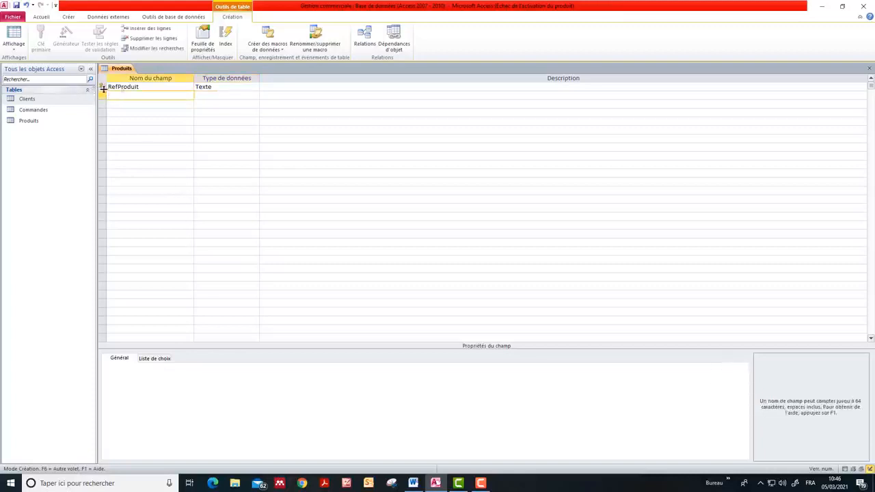
{"action": "left_click", "coordinate": [144, 90]}
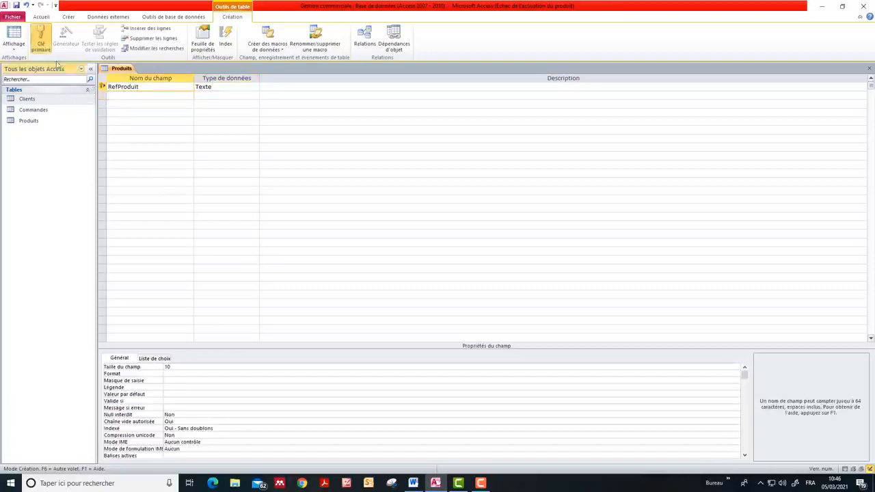
{"action": "left_click", "coordinate": [40, 38]}
Add a second field NomProduit to the Produits table with data type Texte and field size 50
{"action": "left_click", "coordinate": [126, 96]}
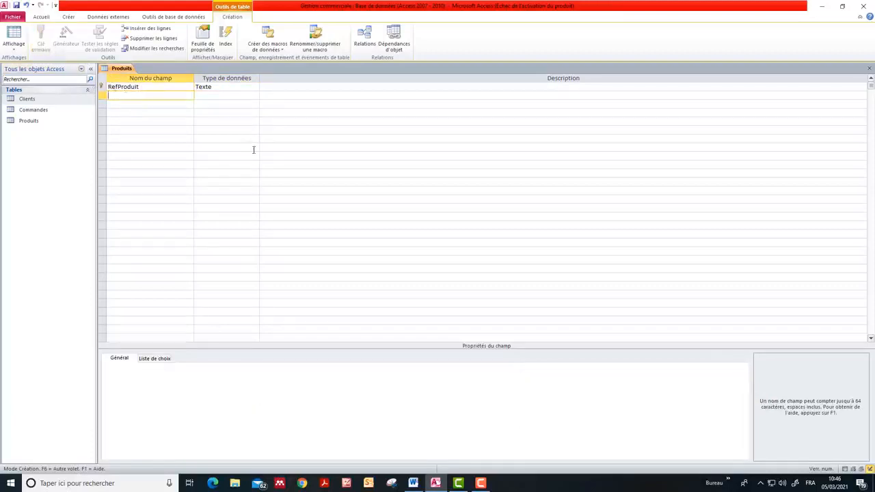
{"action": "type", "text": "NomProduit"}
{"action": "left_click", "coordinate": [232, 94]}
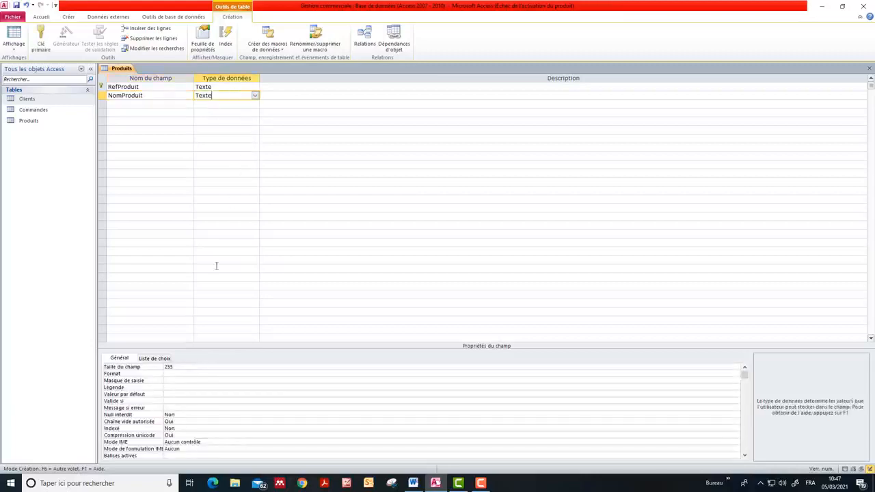
{"action": "left_click", "coordinate": [192, 366]}
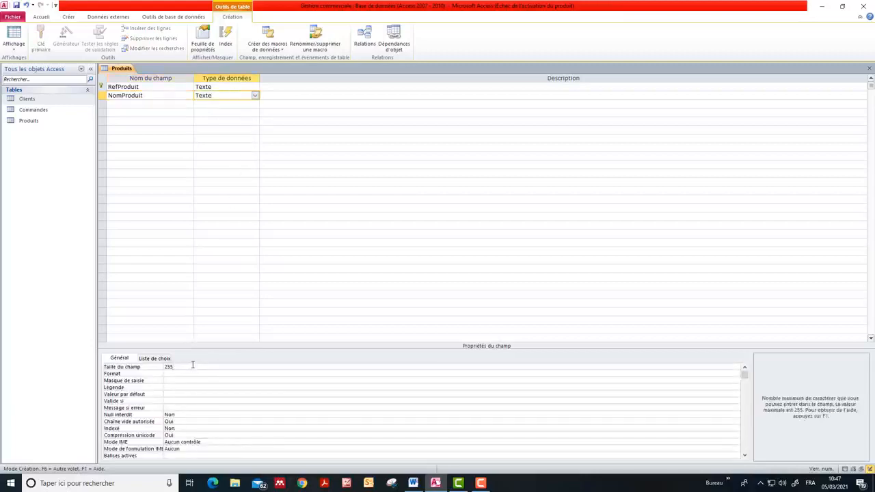
{"action": "key", "text": "BackSpace"}
{"action": "key", "text": "BackSpace"}
{"action": "key", "text": "BackSpace"}
{"action": "type", "text": "50"}
Consult the PRODUIT table in the Word exercise and add a third field PrixUnitaire with data type Monétaire to the Produits table
{"action": "left_click", "coordinate": [130, 103]}
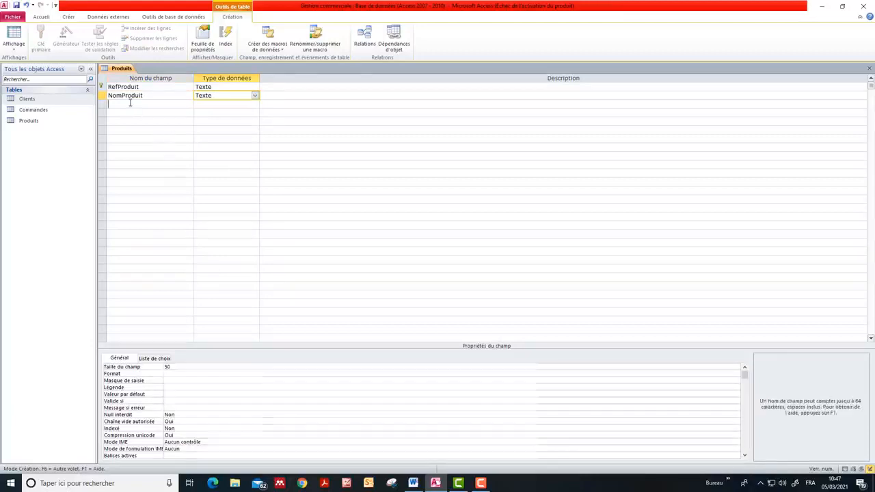
{"action": "left_click", "coordinate": [413, 483]}
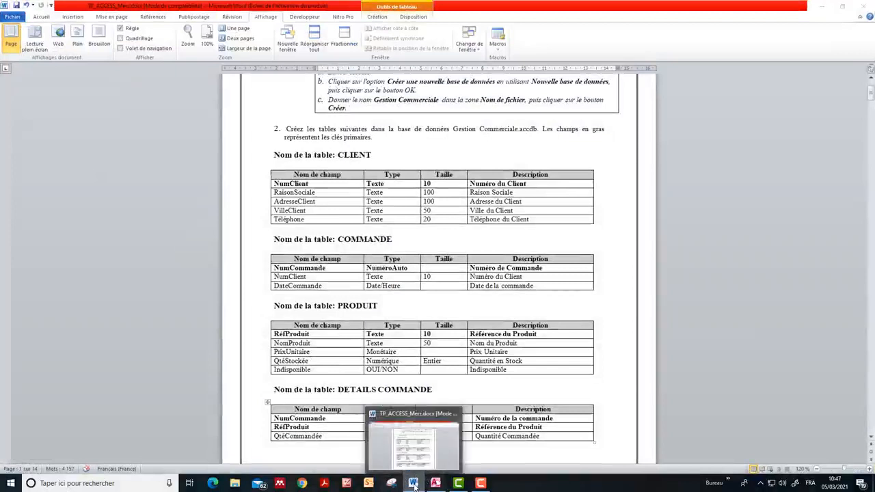
{"action": "left_click", "coordinate": [436, 484]}
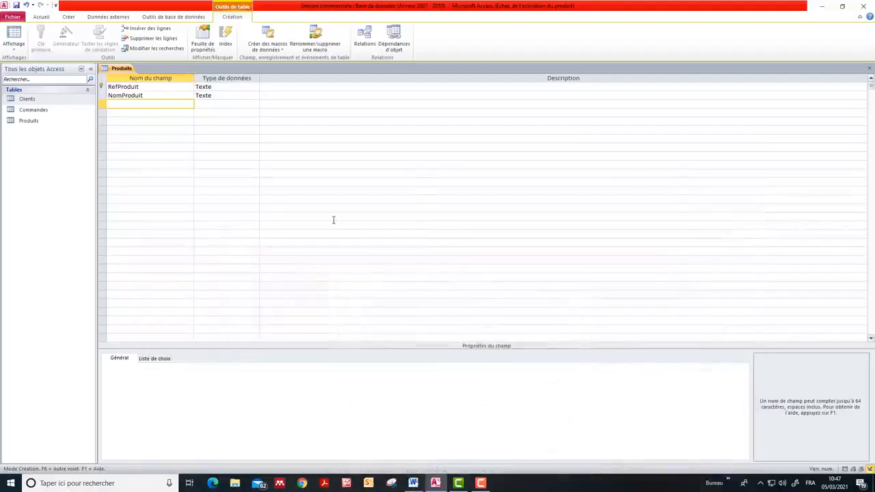
{"action": "type", "text": "PrixUnitaire"}
{"action": "left_click", "coordinate": [215, 104]}
{"action": "left_click", "coordinate": [254, 104]}
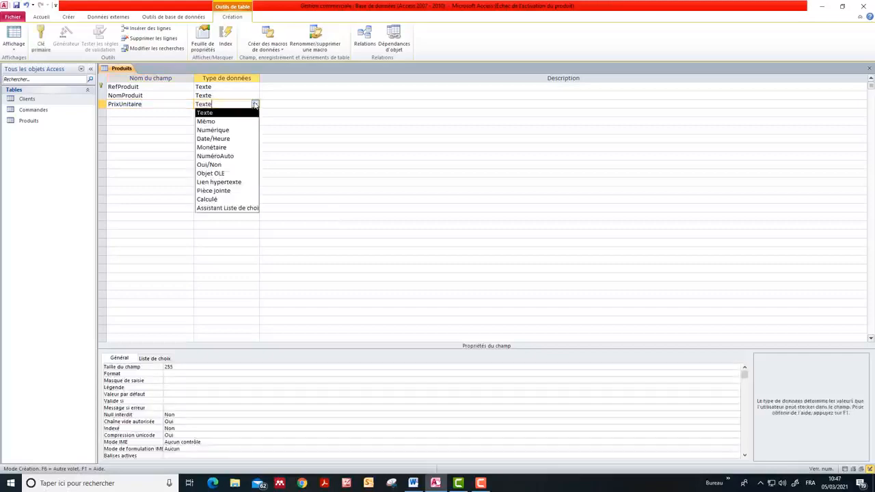
{"action": "left_click", "coordinate": [211, 148]}
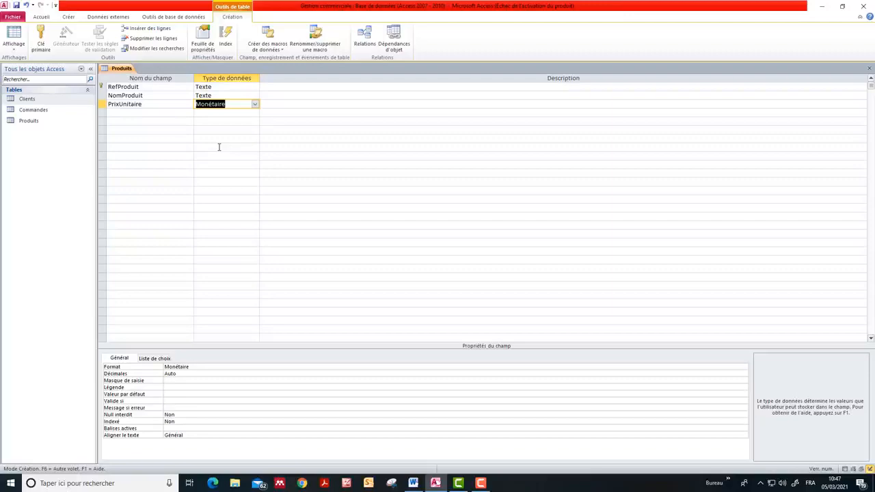
Consult the PRODUIT table in the Word exercise and add a fourth field named QteStockee to the Produits table
{"action": "left_click", "coordinate": [141, 113]}
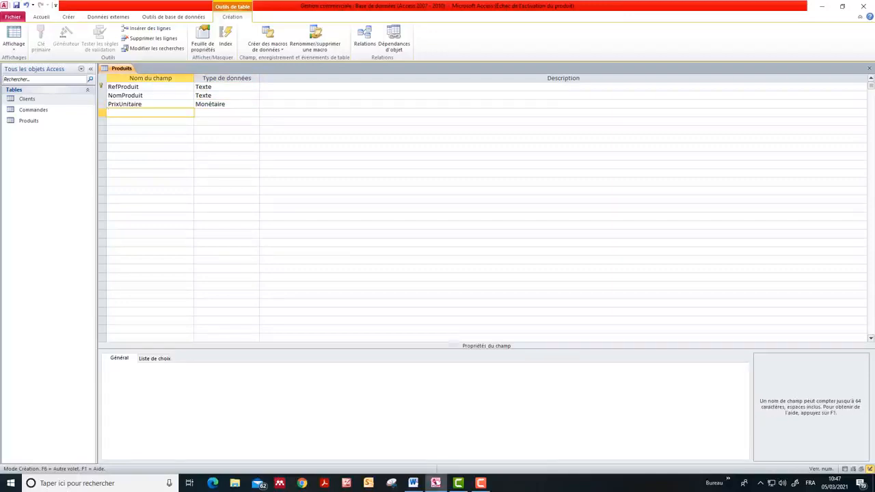
{"action": "left_click", "coordinate": [414, 486]}
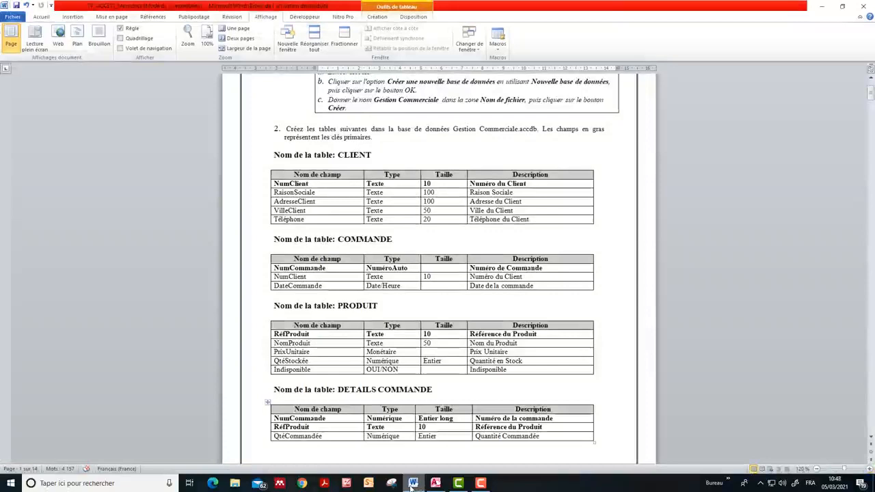
{"action": "left_click", "coordinate": [412, 487]}
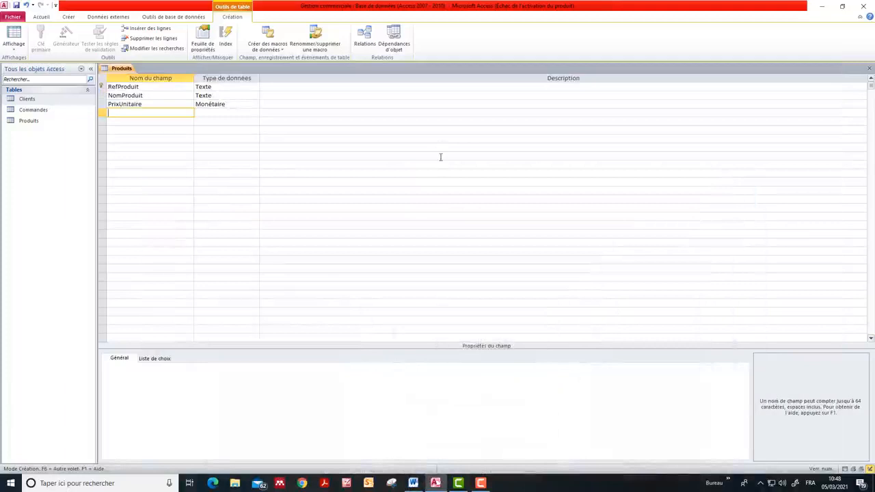
{"action": "type", "text": "QteSto"}
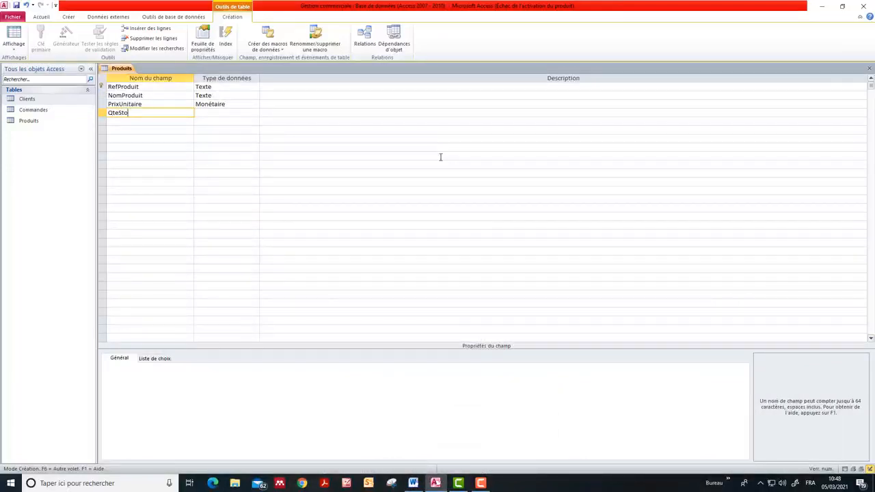
{"action": "type", "text": "ckee"}
Set the QteStockee field's data type to Numérique and check its type and size against the Word exercise
{"action": "left_click", "coordinate": [207, 113]}
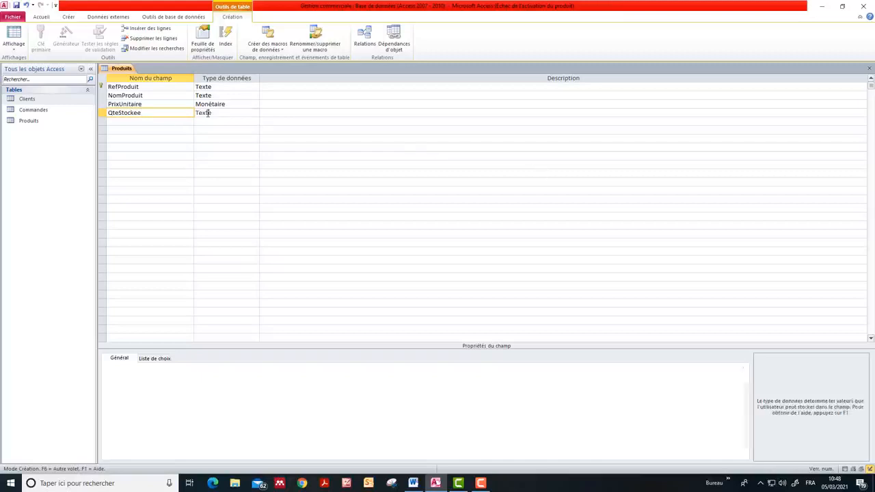
{"action": "left_click", "coordinate": [255, 113]}
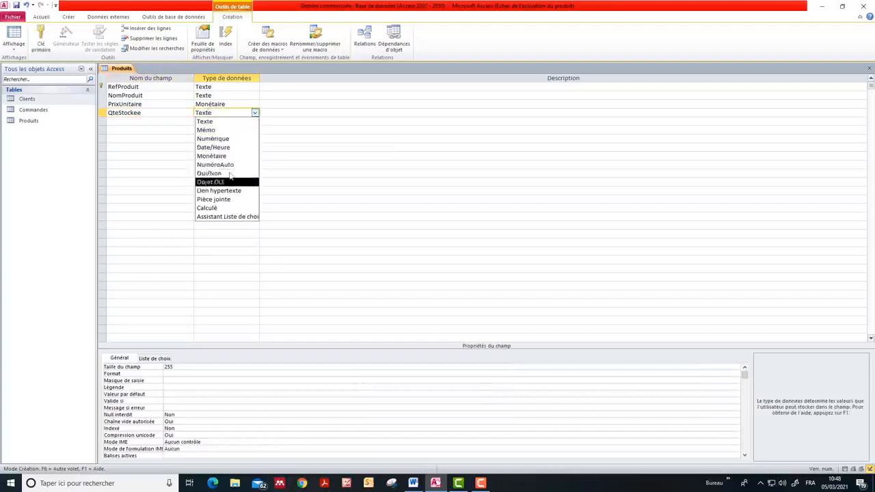
{"action": "left_click", "coordinate": [238, 141]}
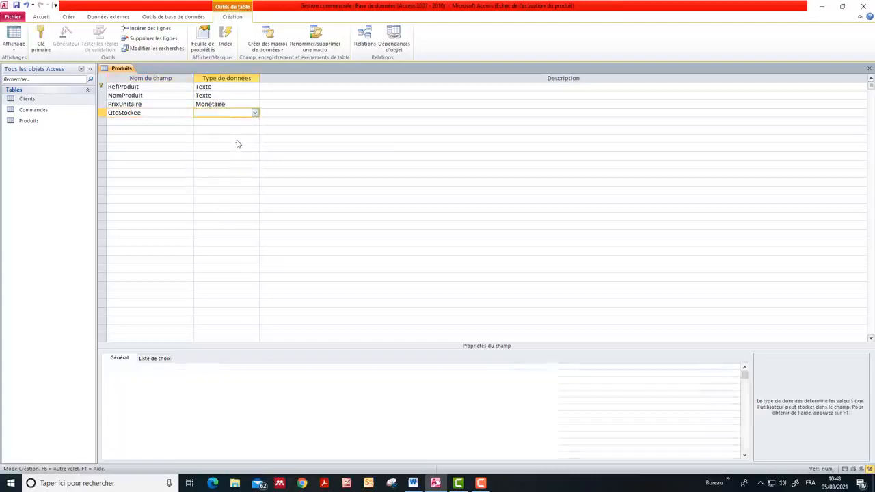
{"action": "left_click", "coordinate": [413, 484]}
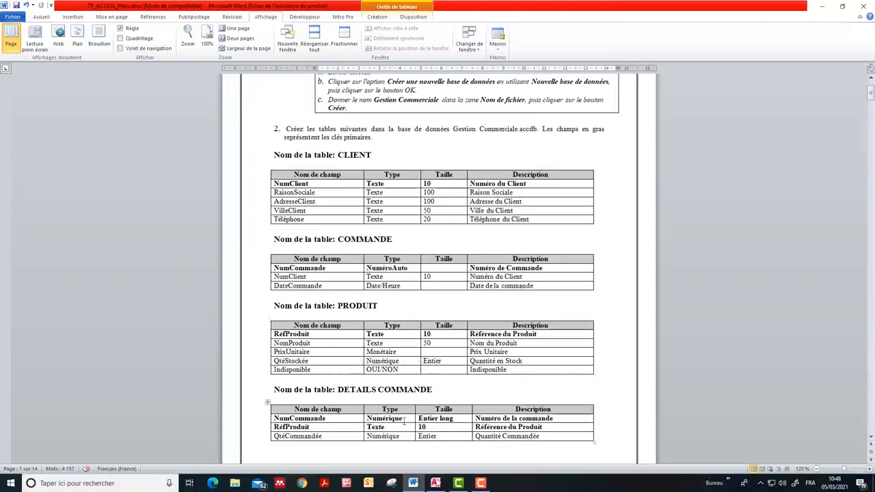
{"action": "left_click", "coordinate": [416, 486]}
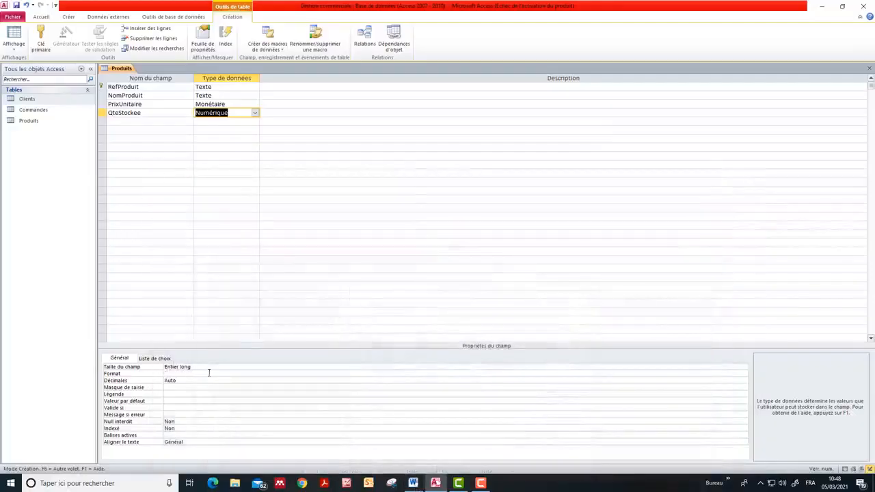
Add a fifth field Indisponible with data type Oui/Non to the Produits table, then close the table and save its structure
{"action": "left_click", "coordinate": [122, 121]}
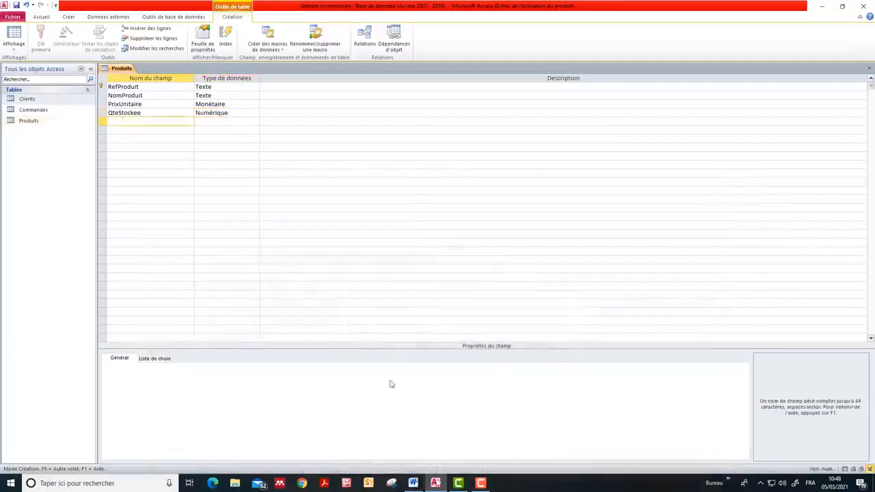
{"action": "left_click", "coordinate": [413, 483]}
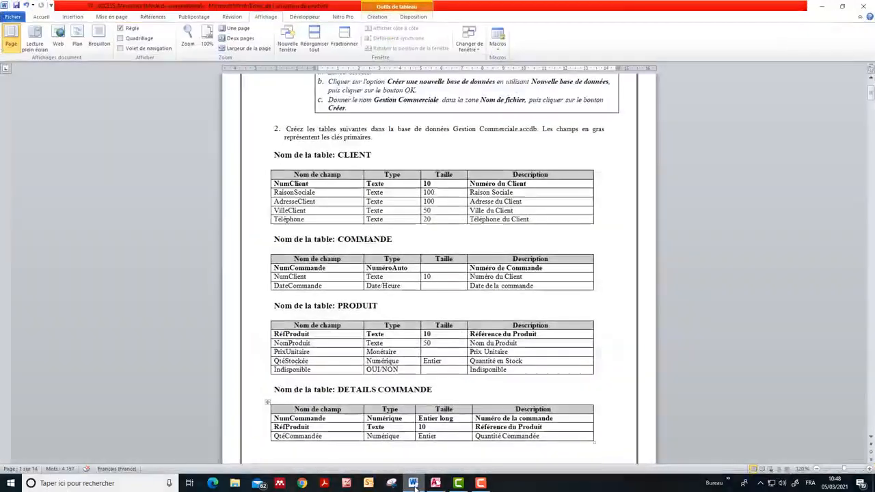
{"action": "left_click", "coordinate": [413, 483]}
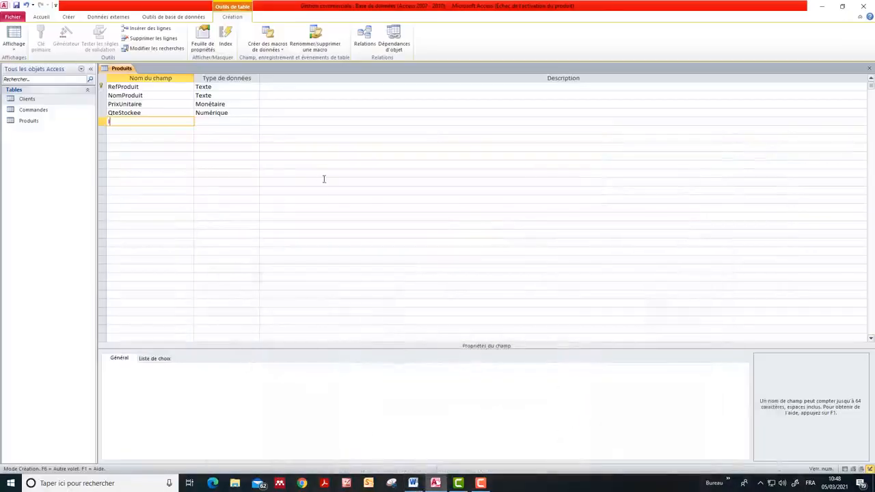
{"action": "type", "text": "Indisponible"}
{"action": "left_click", "coordinate": [221, 121]}
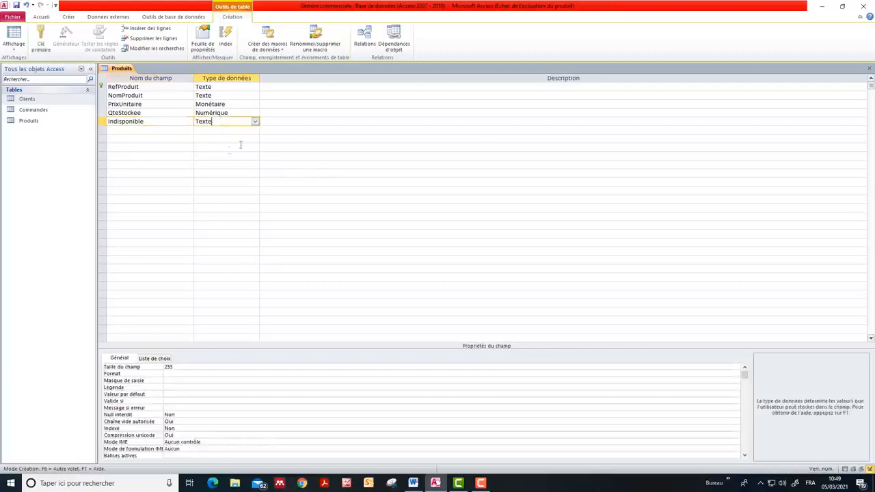
{"action": "left_click", "coordinate": [254, 123]}
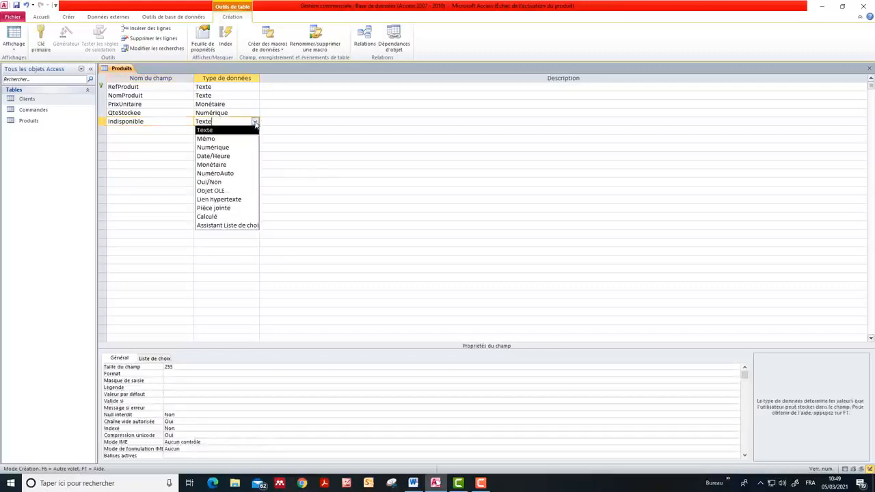
{"action": "left_click", "coordinate": [236, 182]}
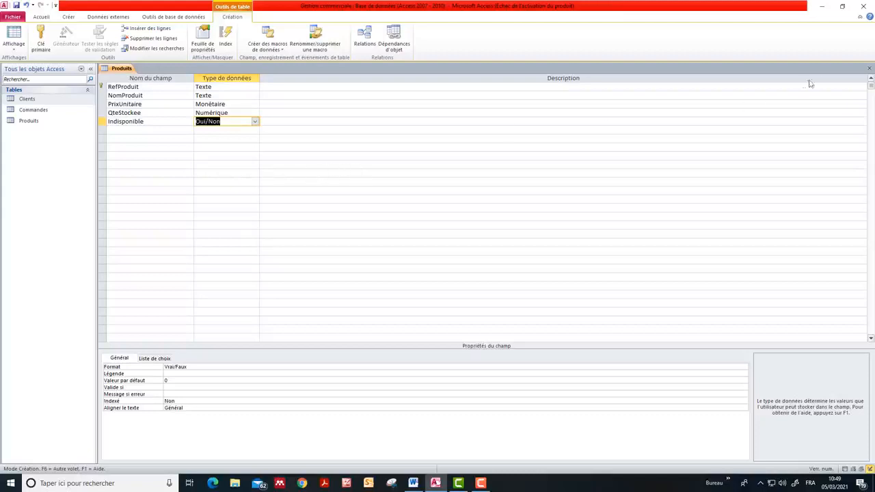
{"action": "left_click", "coordinate": [870, 69]}
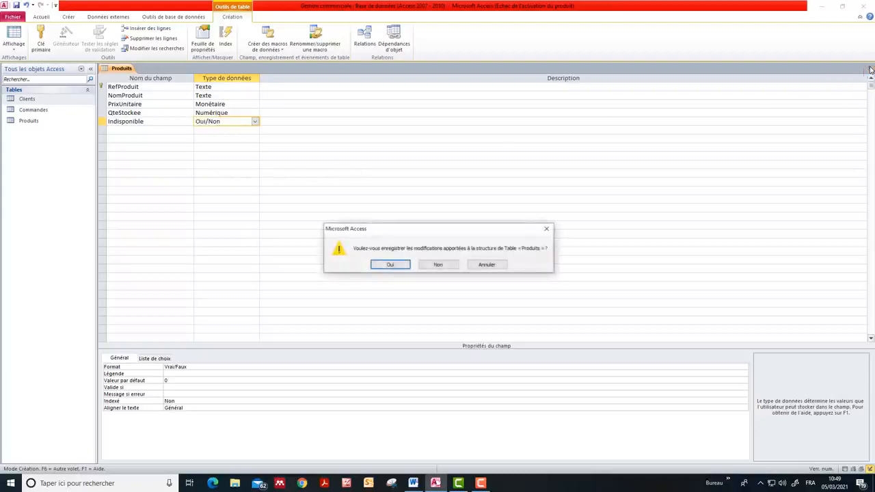
{"action": "left_click", "coordinate": [389, 265]}
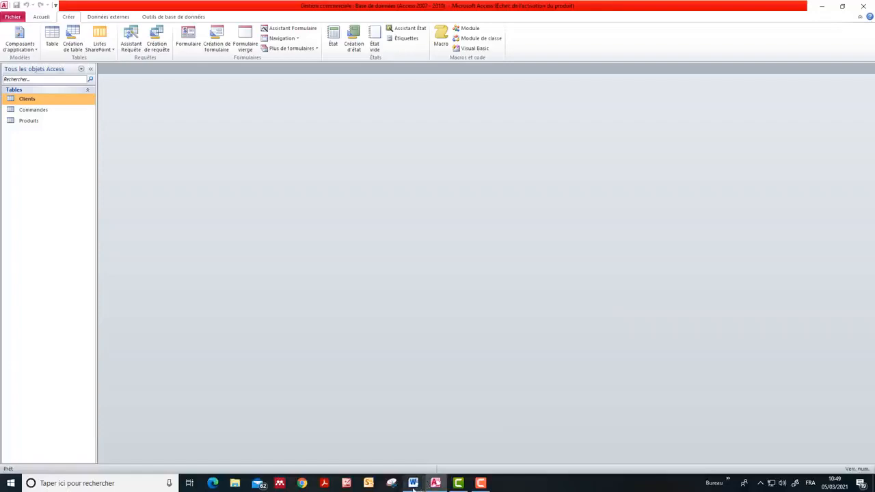
Consult the DETAILS COMMANDE table in the Word exercise and create a new table in design view named Details Commande
{"action": "mouse_move", "coordinate": [414, 486]}
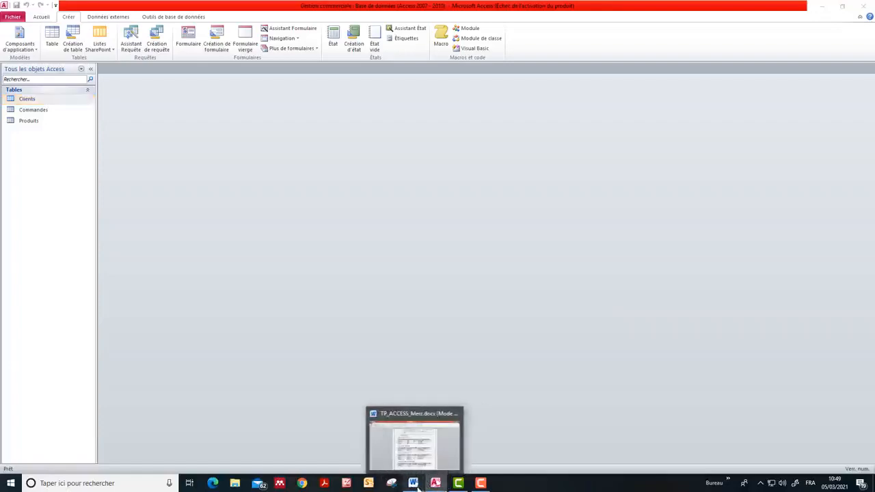
{"action": "left_click", "coordinate": [416, 485]}
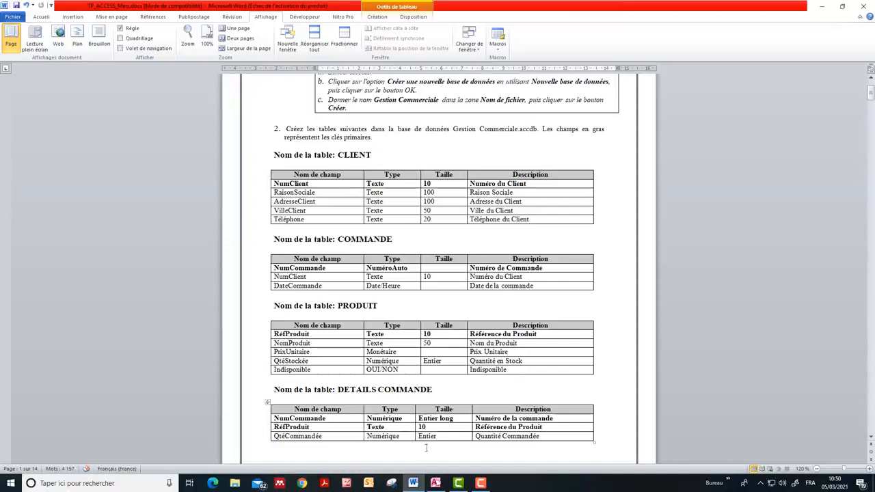
{"action": "left_click", "coordinate": [413, 482]}
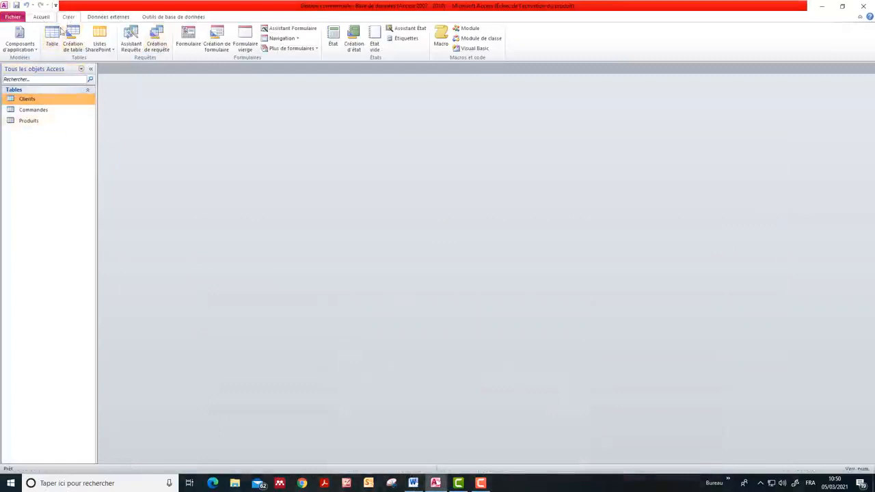
{"action": "left_click", "coordinate": [54, 39]}
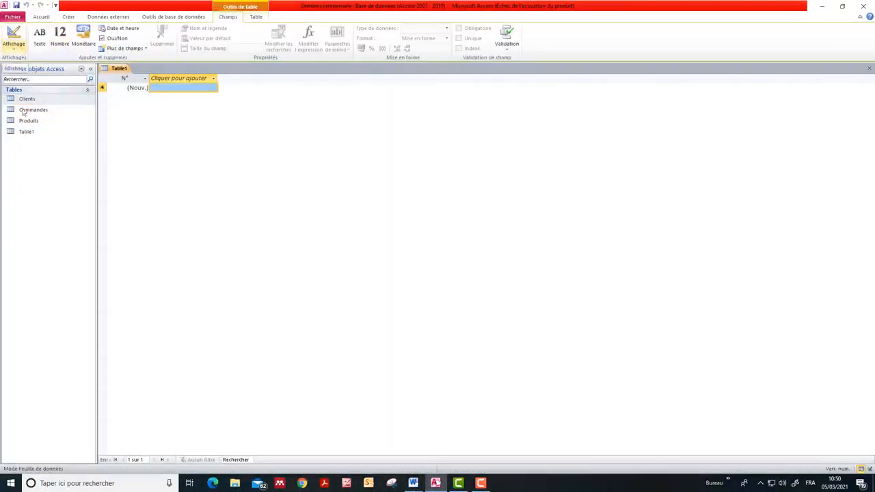
{"action": "left_click", "coordinate": [14, 43]}
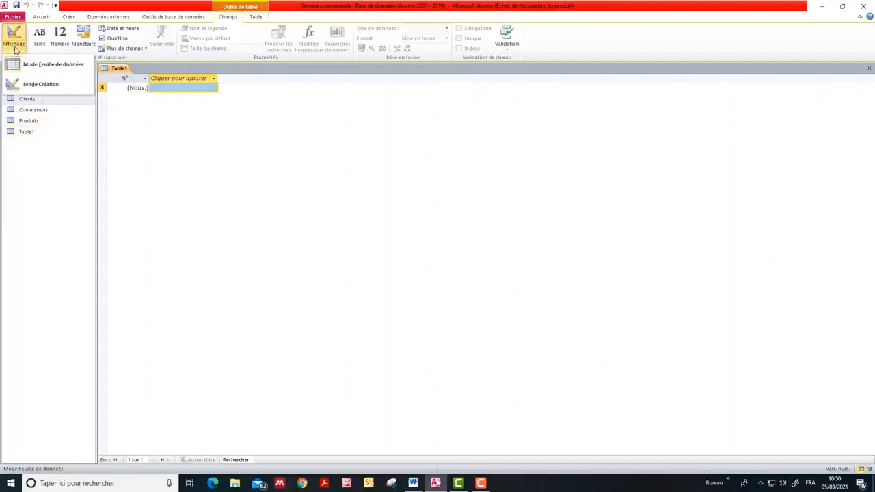
{"action": "left_click", "coordinate": [38, 86]}
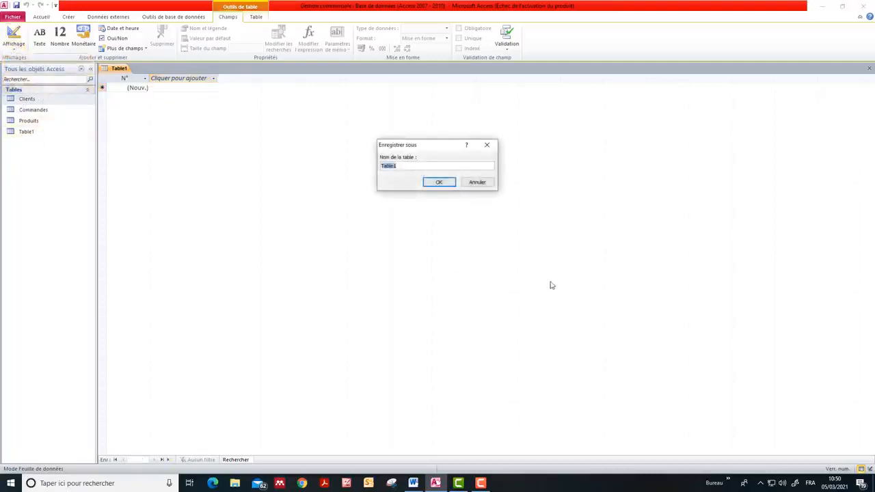
{"action": "type", "text": "Details"}
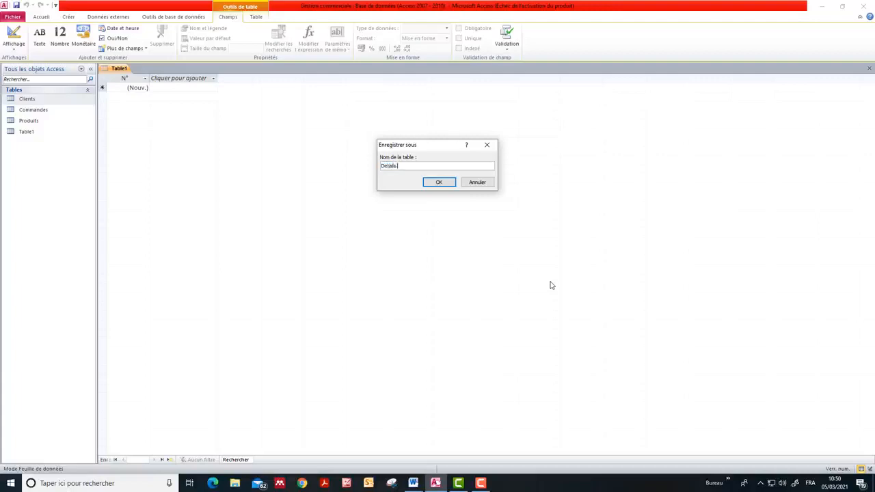
{"action": "type", "text": " Commande"}
{"action": "left_click", "coordinate": [438, 183]}
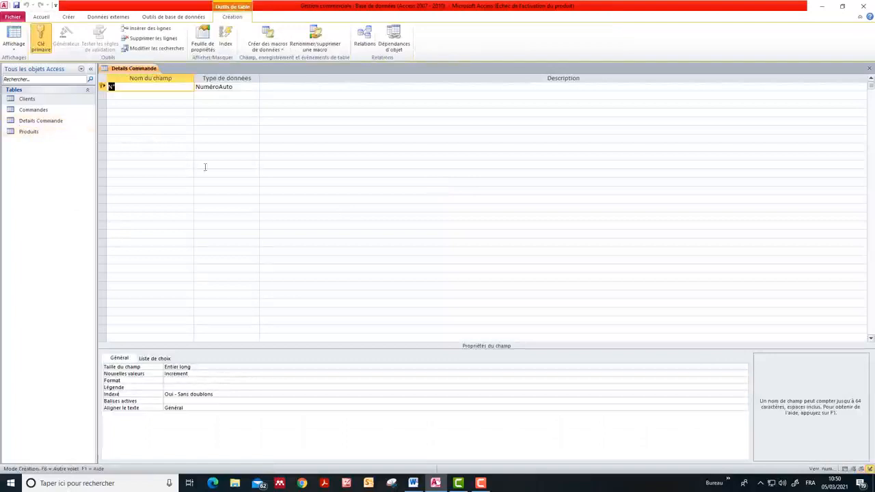
Rename the Details Commande table's first field as NumCommande per the Word exercise and set its data type to Numérique
{"action": "left_click", "coordinate": [413, 484]}
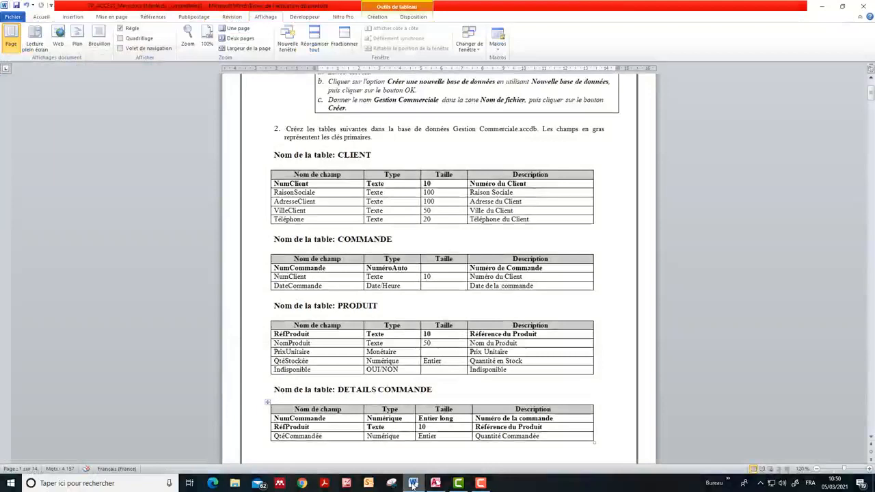
{"action": "left_click", "coordinate": [413, 483]}
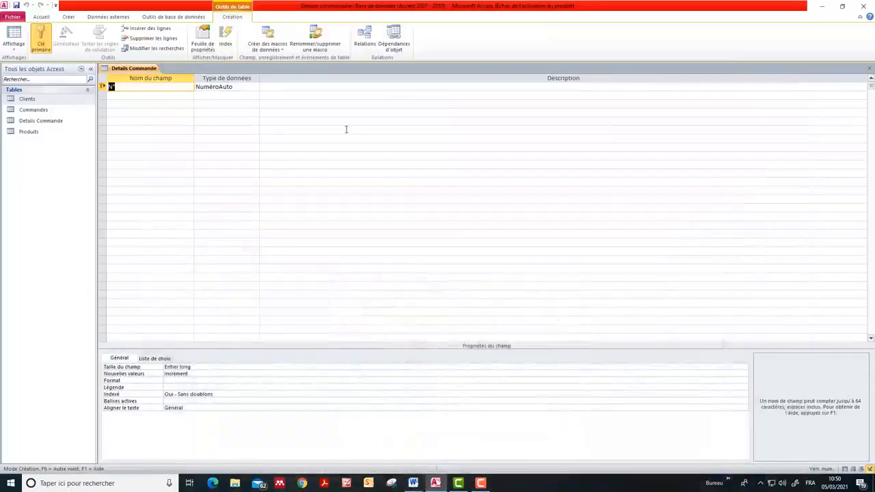
{"action": "type", "text": "NumCommande"}
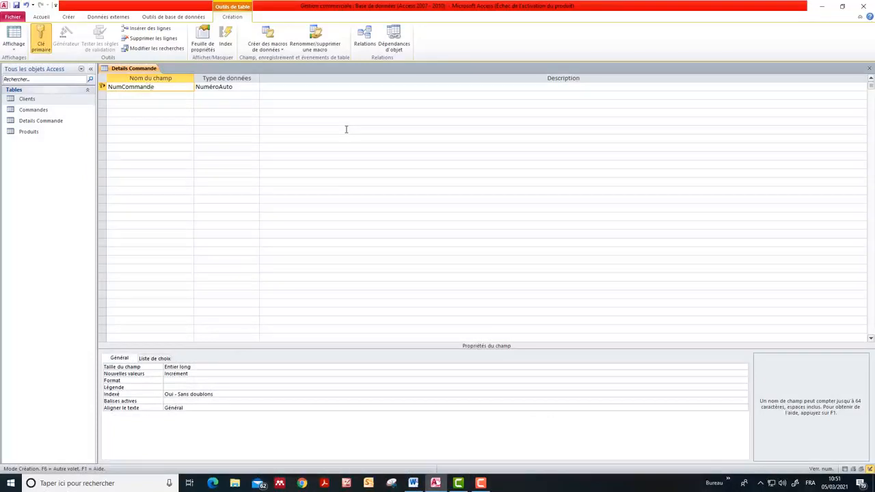
{"action": "left_click", "coordinate": [246, 88]}
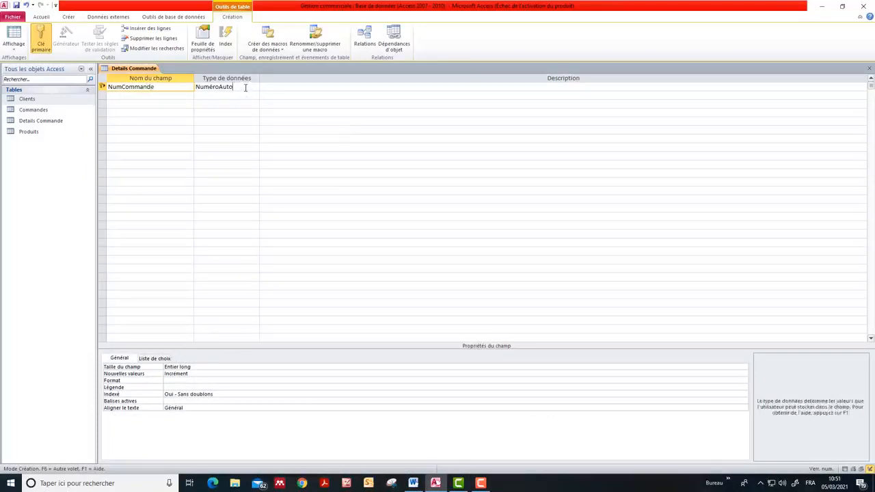
{"action": "left_click", "coordinate": [255, 87]}
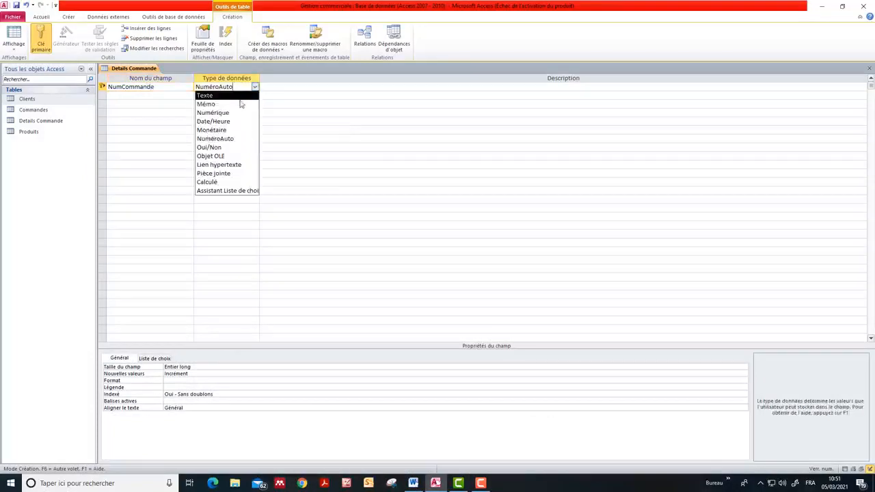
{"action": "left_click", "coordinate": [237, 113]}
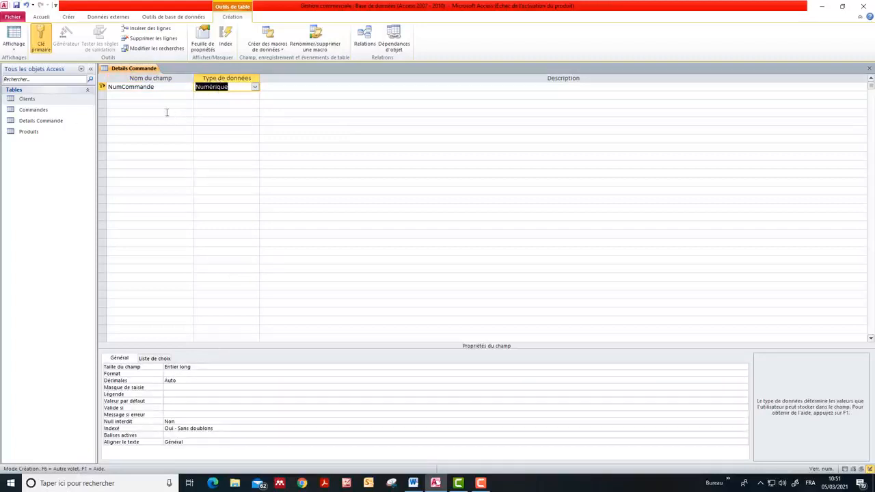
Add a second field RefProduit to the Details Commande table per the Word exercise, with data type Texte and field size 10
{"action": "left_click", "coordinate": [150, 97]}
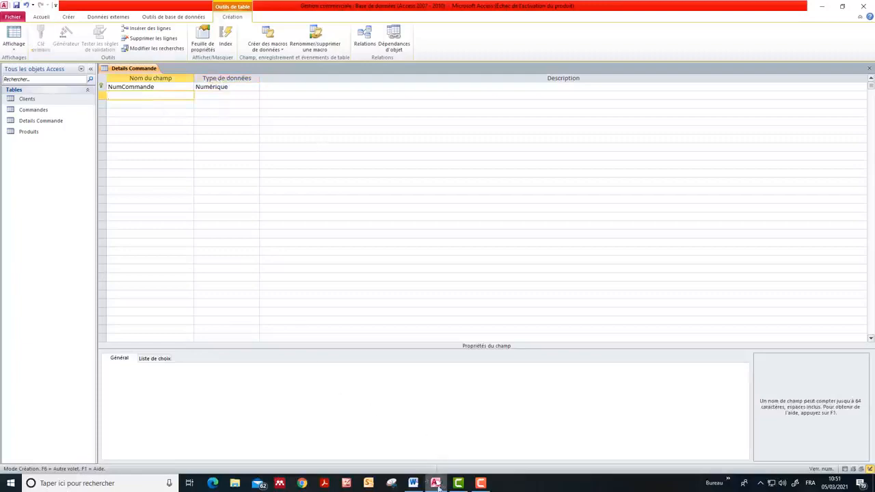
{"action": "left_click", "coordinate": [415, 485]}
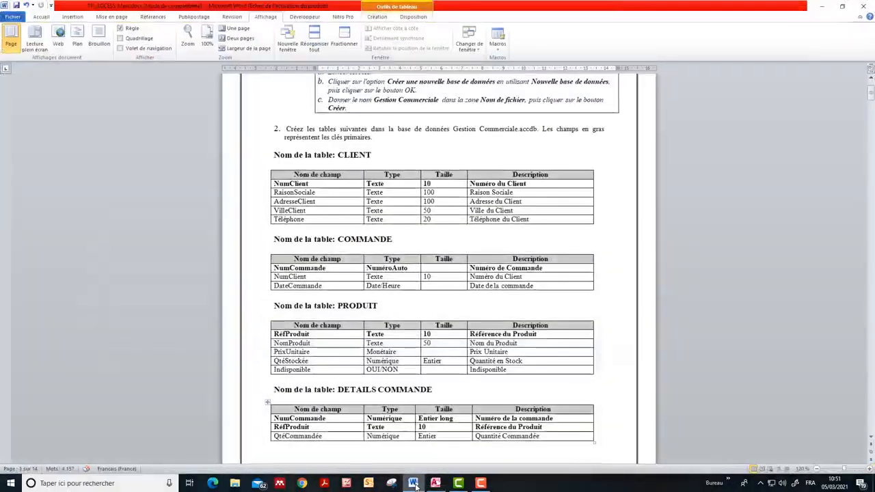
{"action": "left_click", "coordinate": [415, 485]}
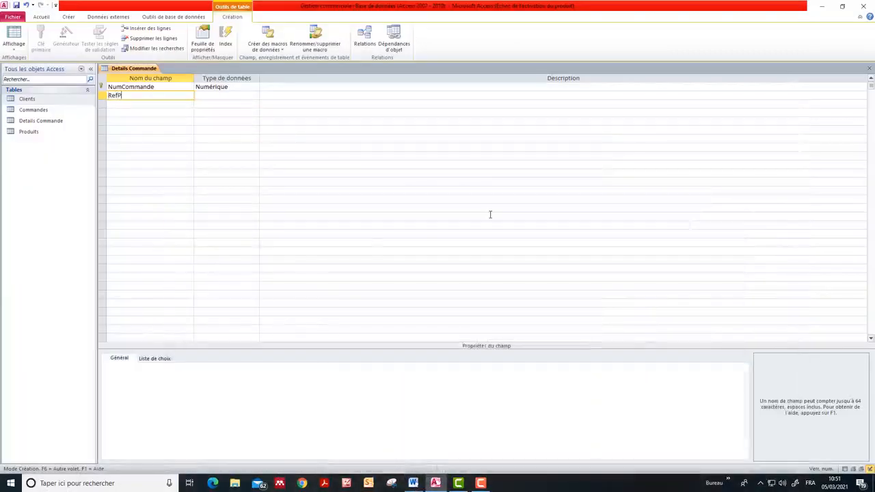
{"action": "type", "text": "RefProduit"}
{"action": "left_click", "coordinate": [225, 95]}
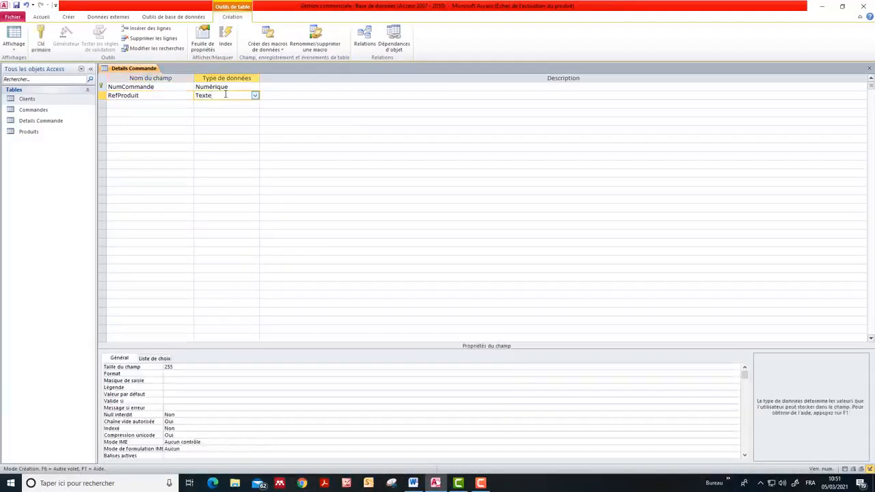
{"action": "left_click", "coordinate": [188, 366]}
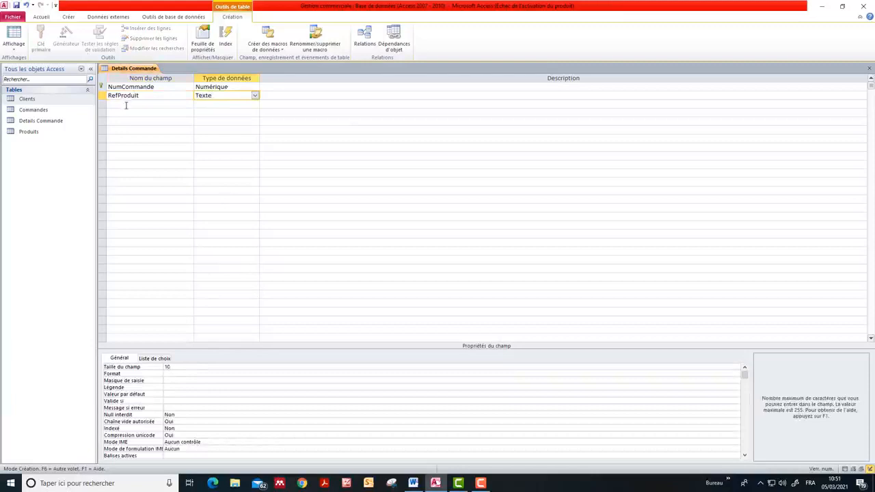
{"action": "left_click", "coordinate": [174, 104]}
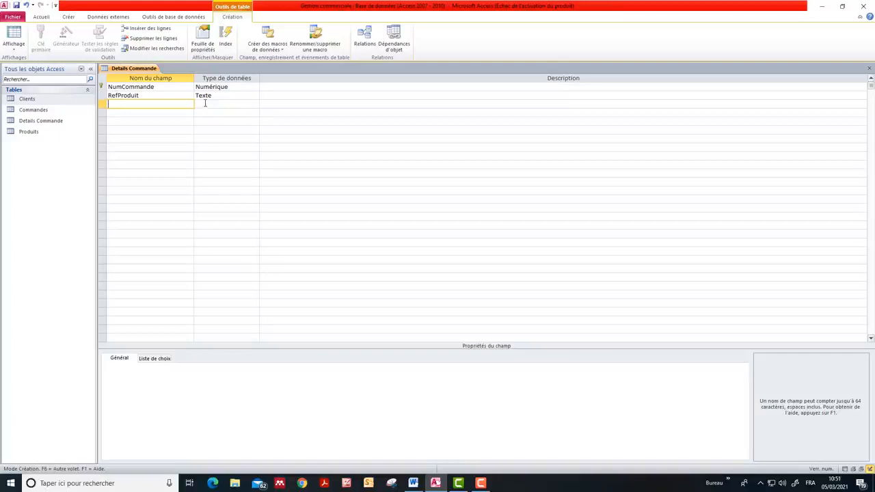
Remove the primary key from NumCommande alone and define NumCommande and RefProduit together as the Details Commande table's composite primary key
{"action": "left_click", "coordinate": [126, 86]}
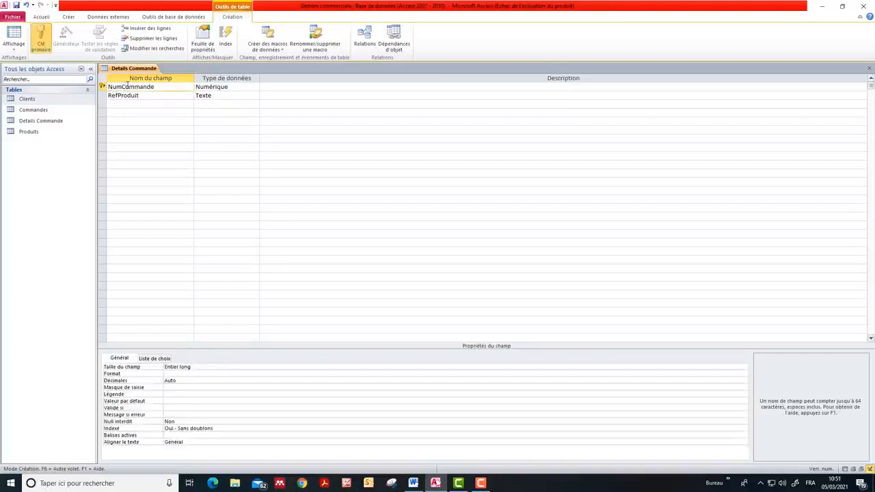
{"action": "left_click", "coordinate": [41, 45]}
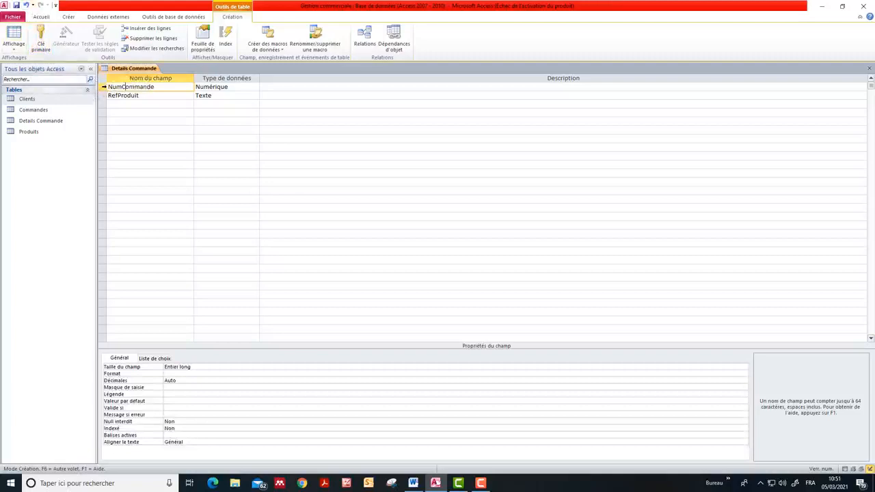
{"action": "left_click", "coordinate": [103, 87]}
{"action": "left_click", "coordinate": [103, 95], "text": "shift"}
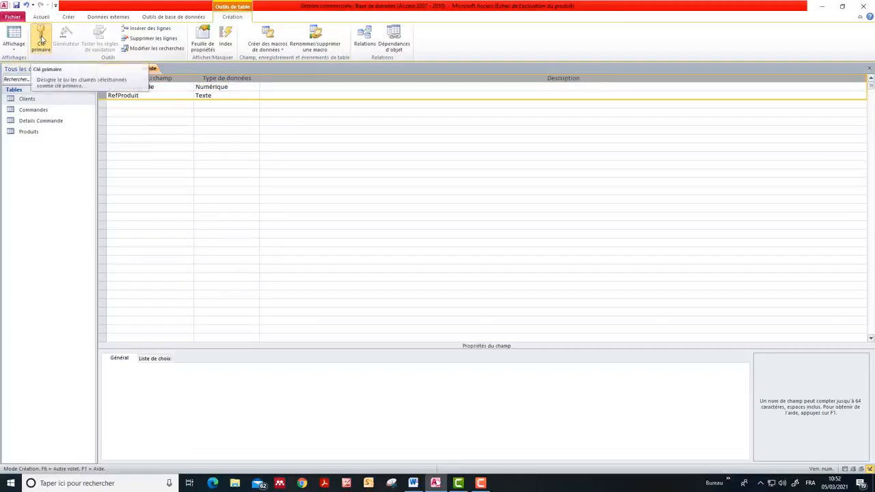
{"action": "left_click", "coordinate": [41, 39]}
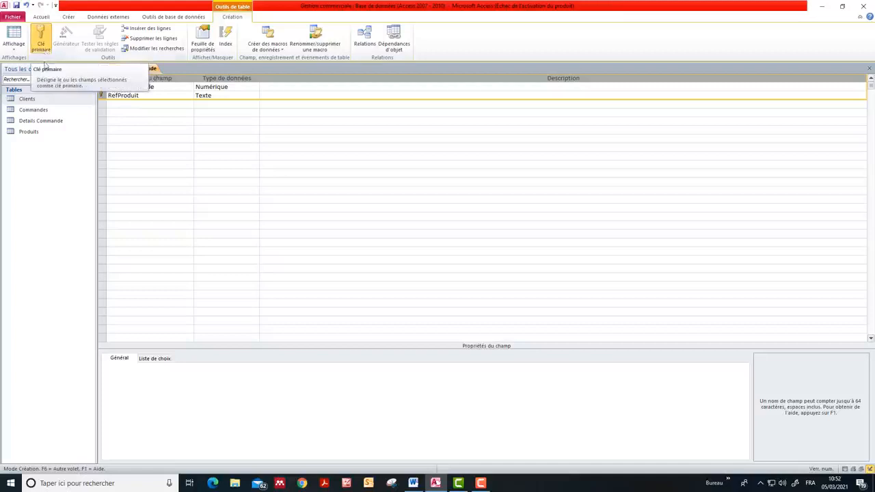
{"action": "left_click", "coordinate": [142, 104]}
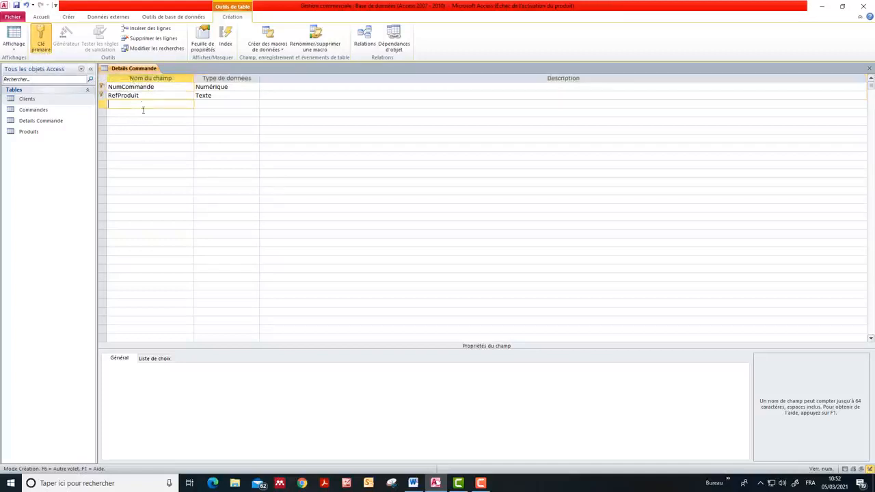
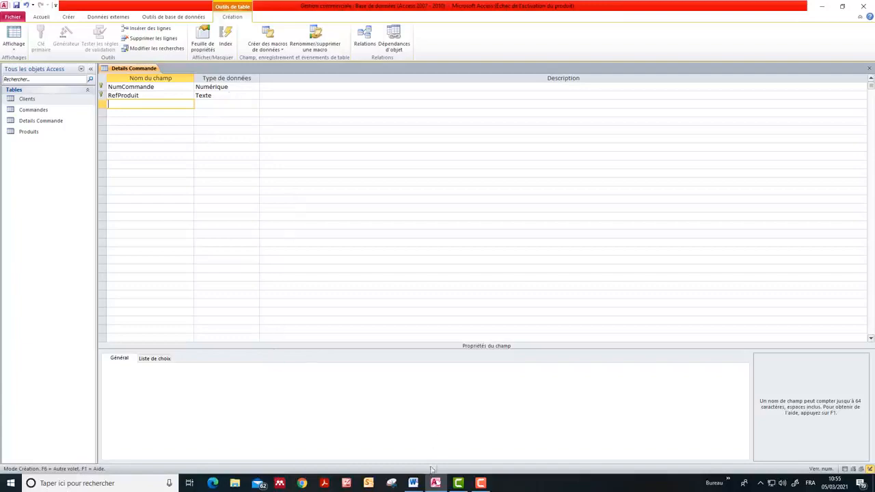
Consult the DETAILS COMMANDE table in the Word exercise and add a third field named QteCommandee to the Details Commande table
{"action": "left_click", "coordinate": [414, 484]}
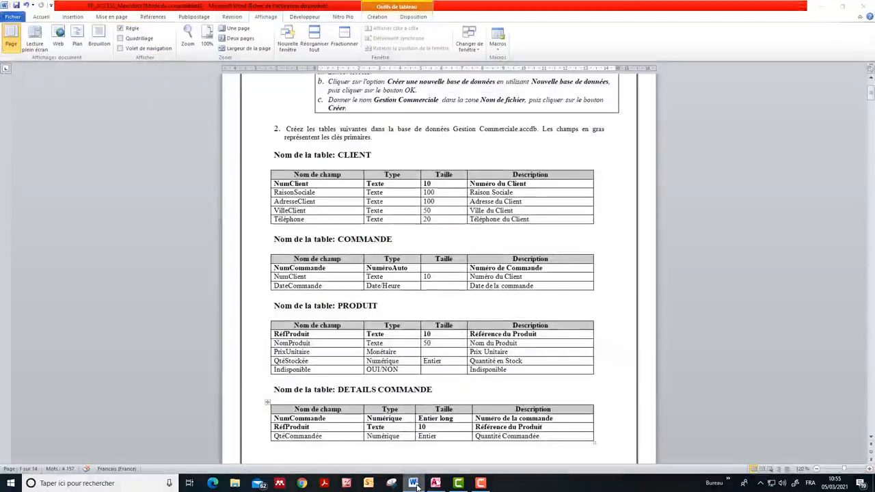
{"action": "left_click", "coordinate": [435, 483]}
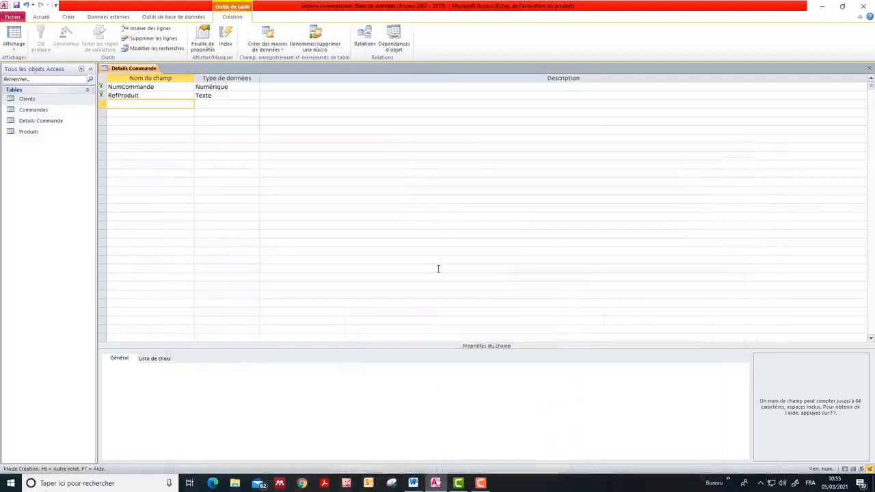
{"action": "type", "text": "QteCommandee"}
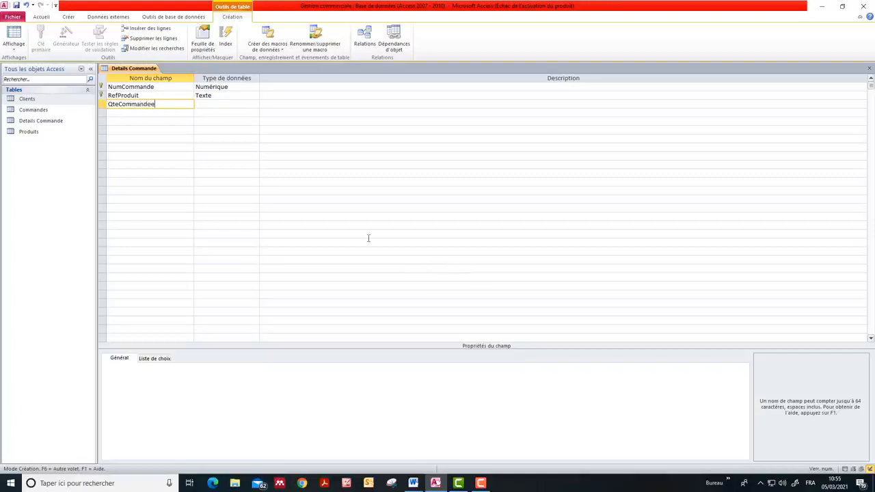
Set the QteCommandee field's data type to Numérique and its field size to Entier, per the Word exercise
{"action": "left_click", "coordinate": [233, 105]}
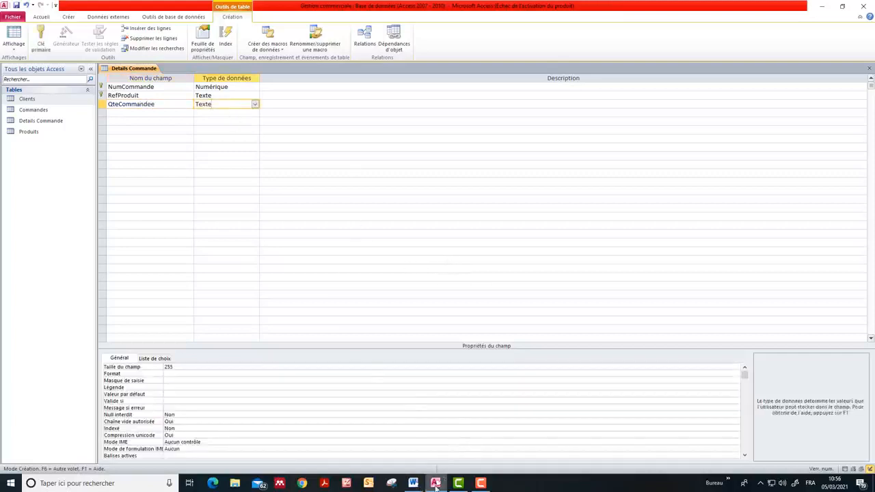
{"action": "left_click", "coordinate": [413, 484]}
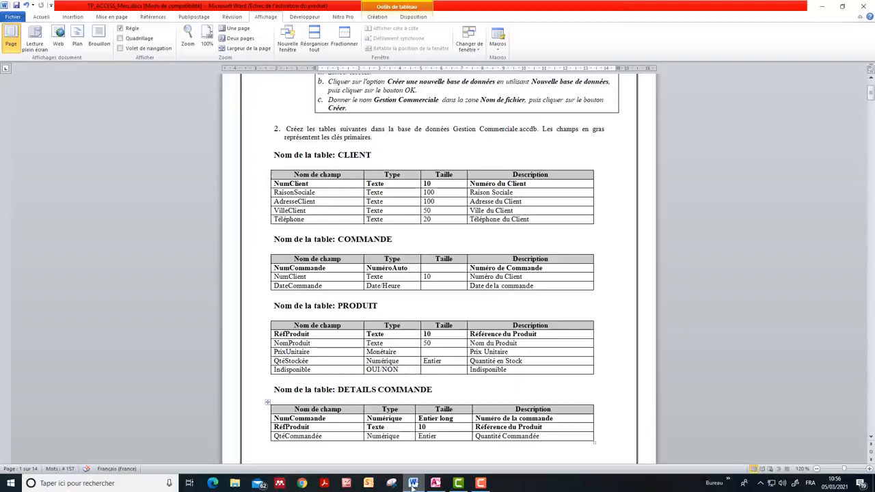
{"action": "left_click", "coordinate": [413, 484]}
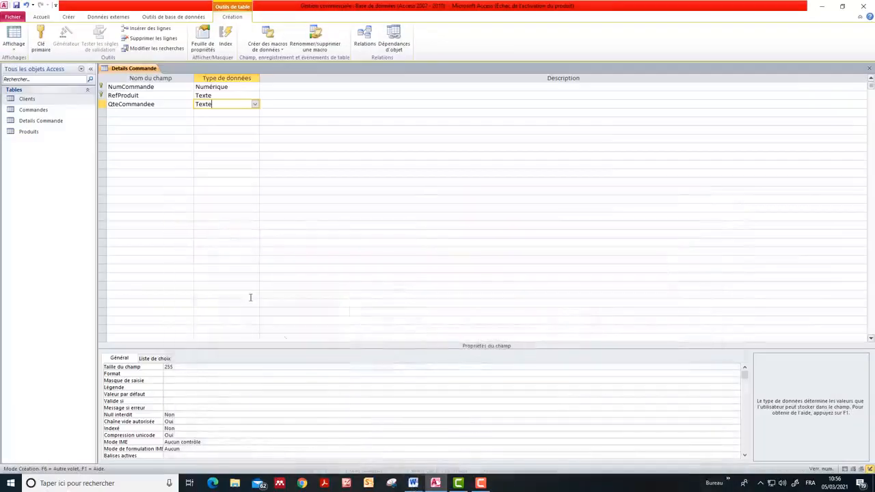
{"action": "left_click", "coordinate": [255, 104]}
{"action": "left_click", "coordinate": [234, 131]}
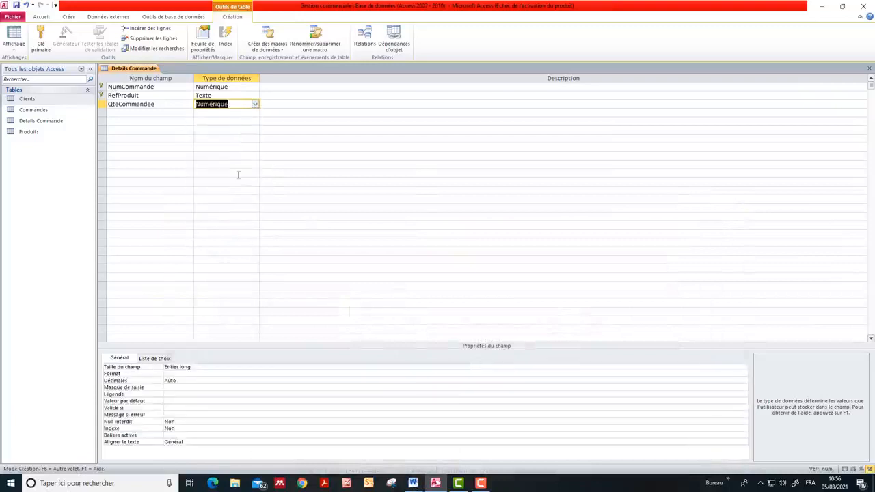
{"action": "left_click", "coordinate": [579, 366]}
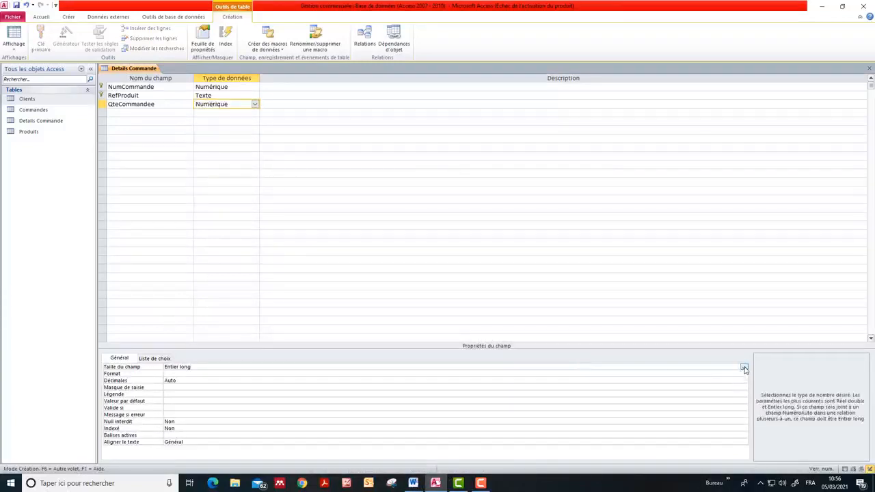
{"action": "left_click", "coordinate": [744, 368]}
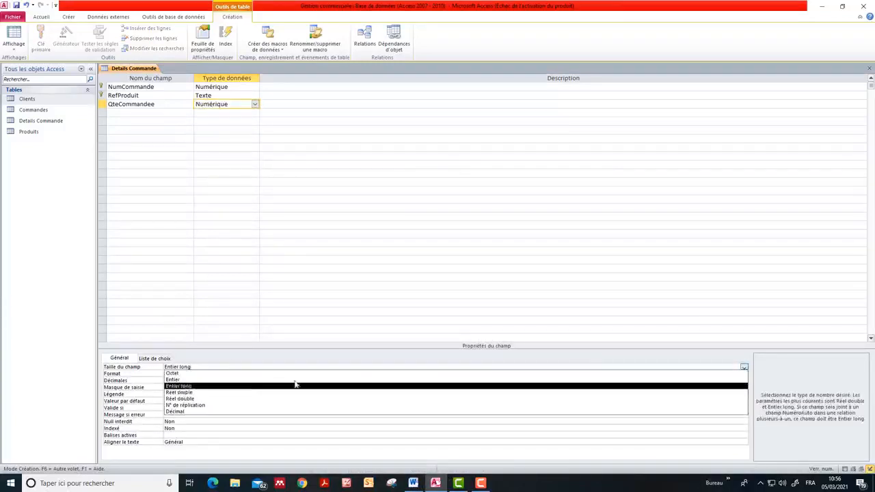
{"action": "left_click", "coordinate": [254, 380]}
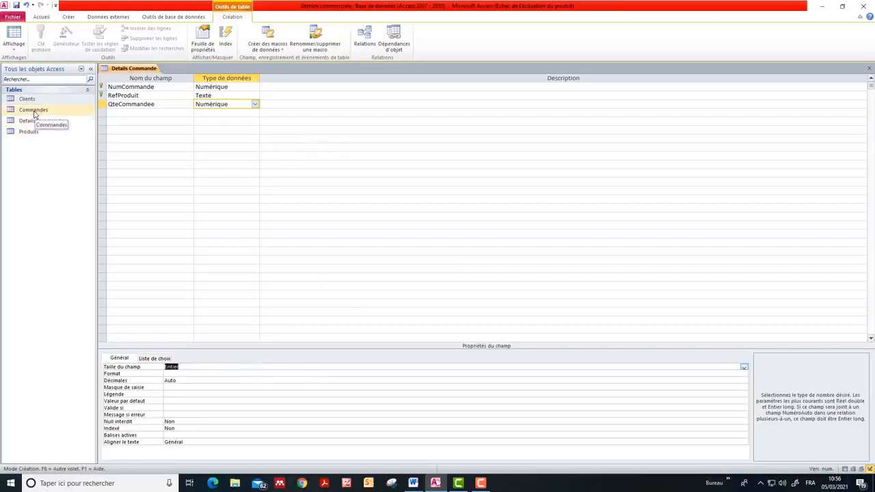
Open the Commandes table in Access and check its fields against the table definitions in the Word exercise
{"action": "left_click", "coordinate": [414, 484]}
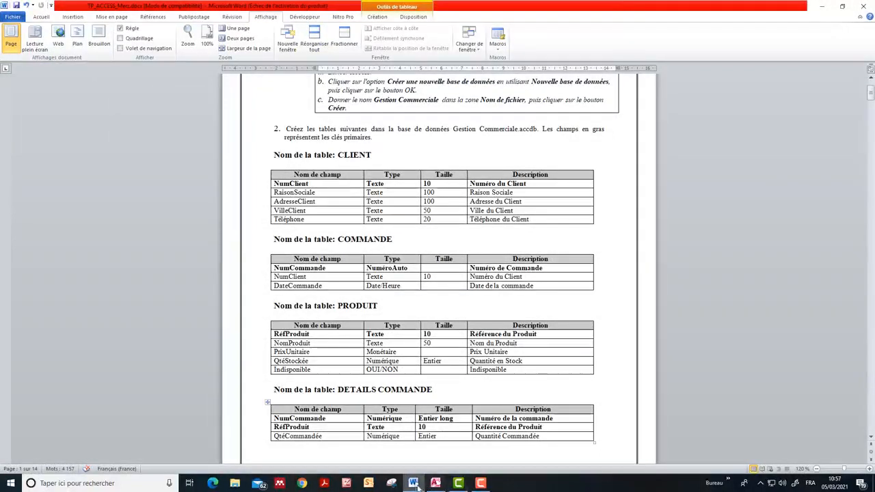
{"action": "mouse_move", "coordinate": [414, 485]}
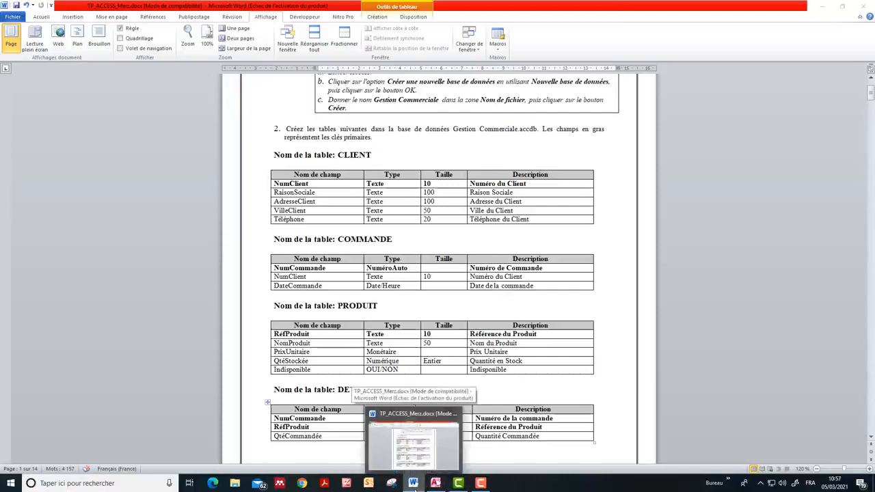
{"action": "left_click", "coordinate": [413, 485]}
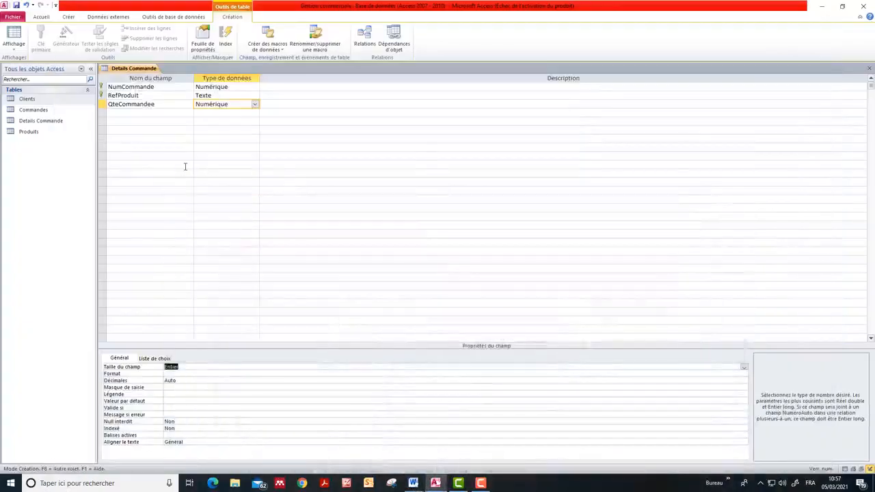
{"action": "left_click", "coordinate": [46, 112]}
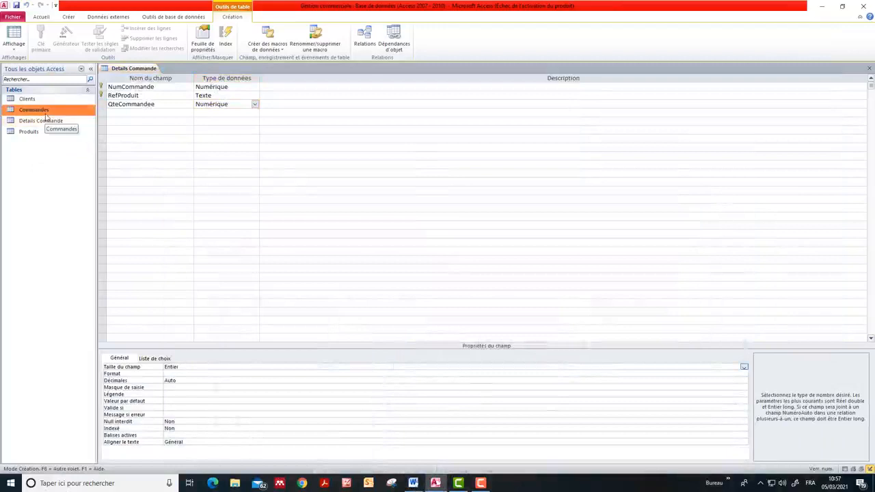
{"action": "double_click", "coordinate": [43, 111]}
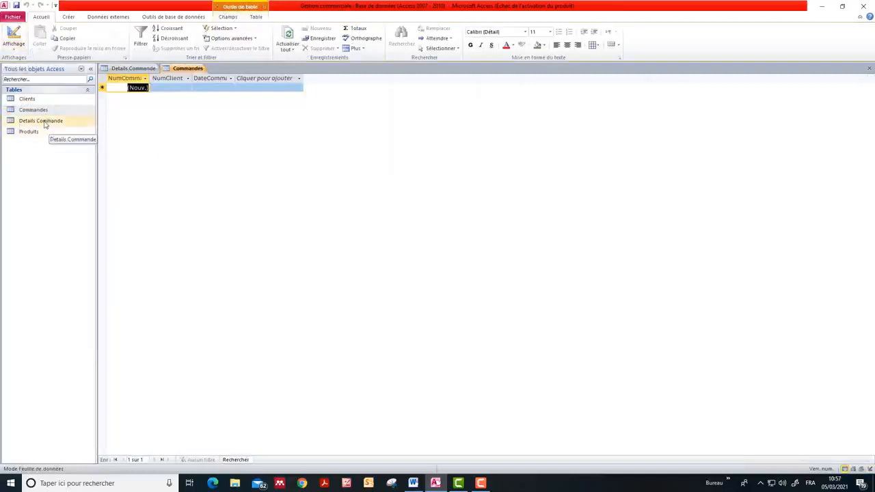
{"action": "left_click", "coordinate": [413, 483]}
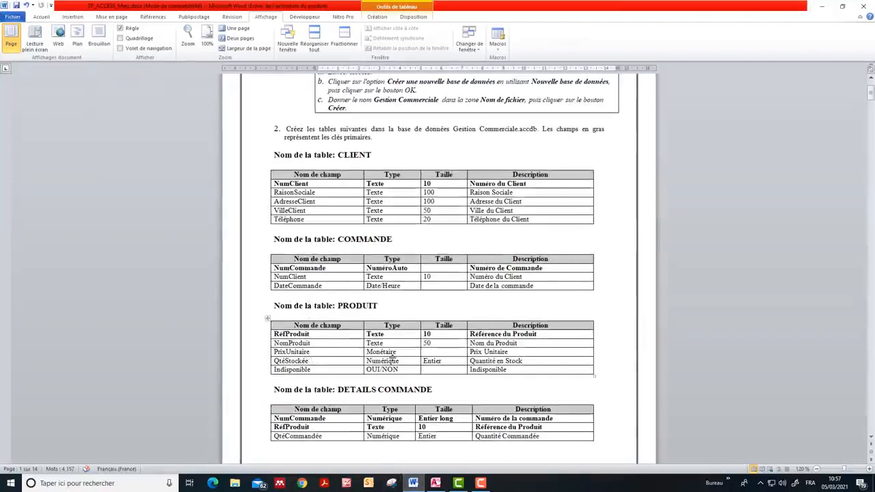
{"action": "left_click", "coordinate": [413, 483]}
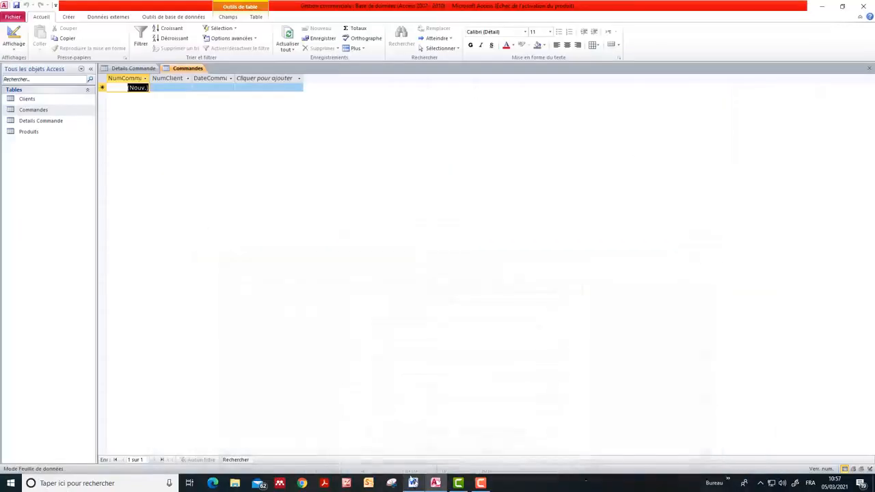
Open the Produits table in design view and set the QteStockee field's size to Entier
{"action": "double_click", "coordinate": [28, 132]}
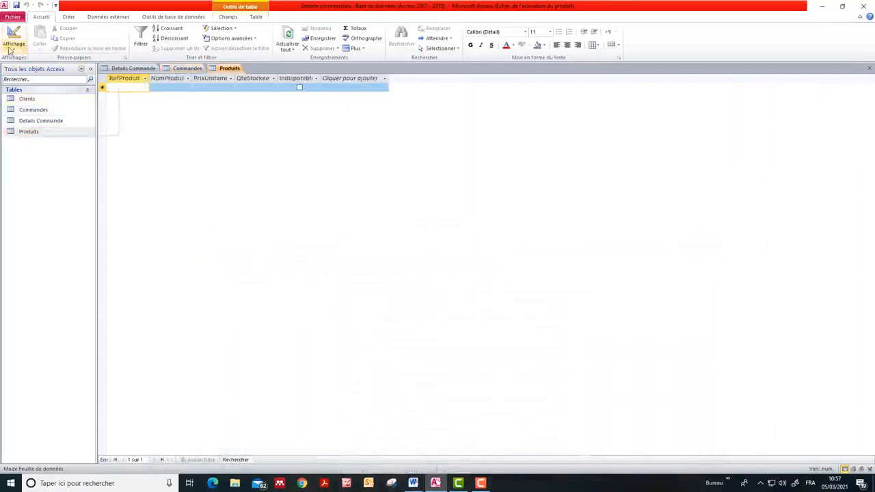
{"action": "left_click", "coordinate": [14, 48]}
{"action": "left_click", "coordinate": [31, 126]}
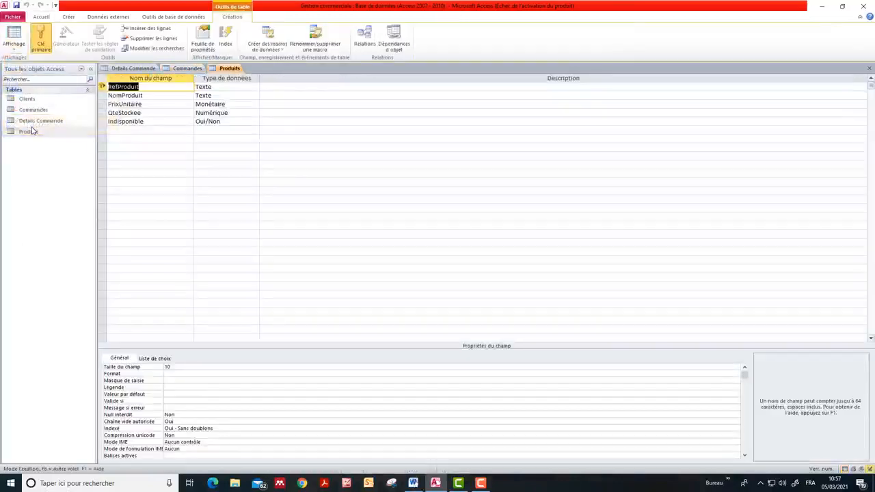
{"action": "left_click", "coordinate": [237, 113]}
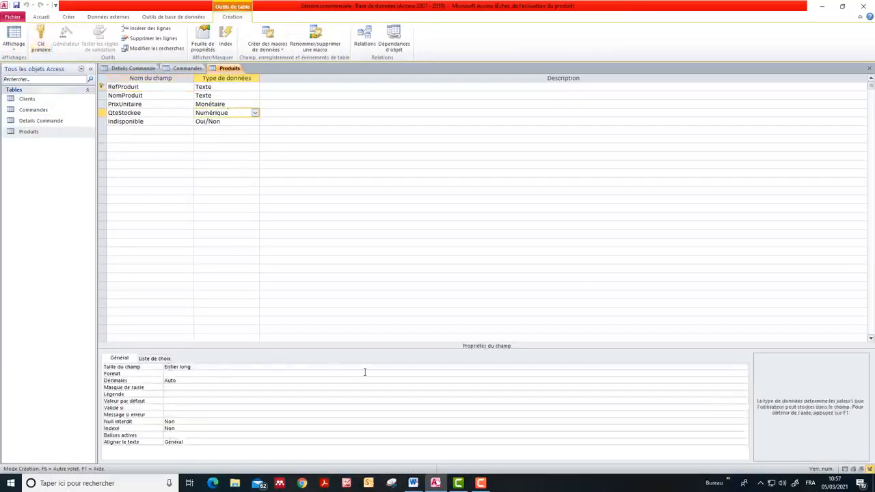
{"action": "left_click", "coordinate": [568, 366]}
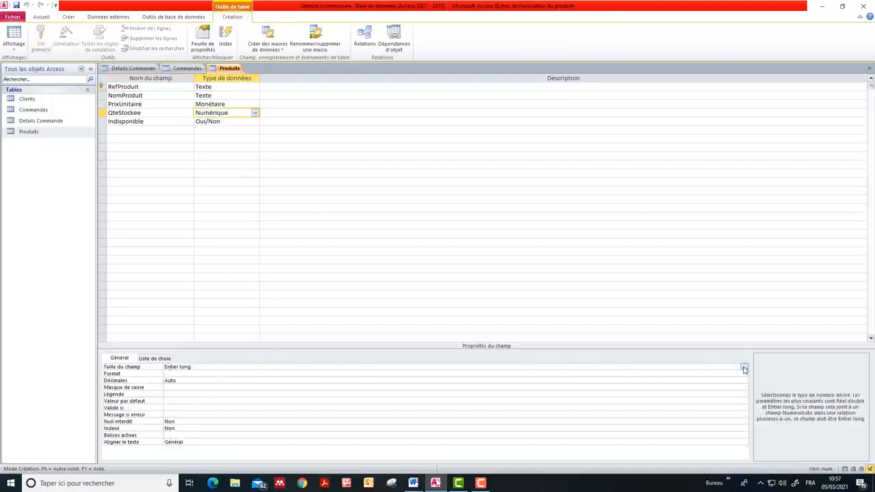
{"action": "left_click", "coordinate": [744, 368]}
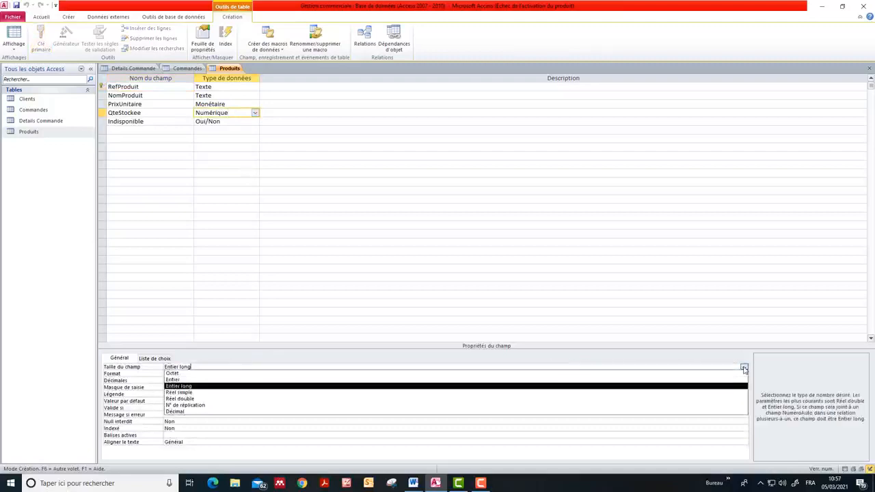
{"action": "left_click", "coordinate": [246, 381]}
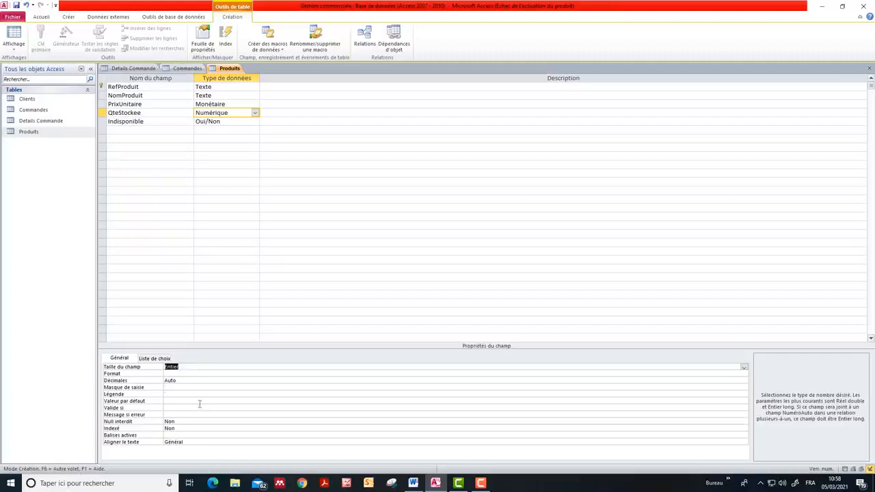
Close the Produits, Commandes and Details Commande tables, saving the structure changes to Produits and Details Commande
{"action": "left_click", "coordinate": [867, 70]}
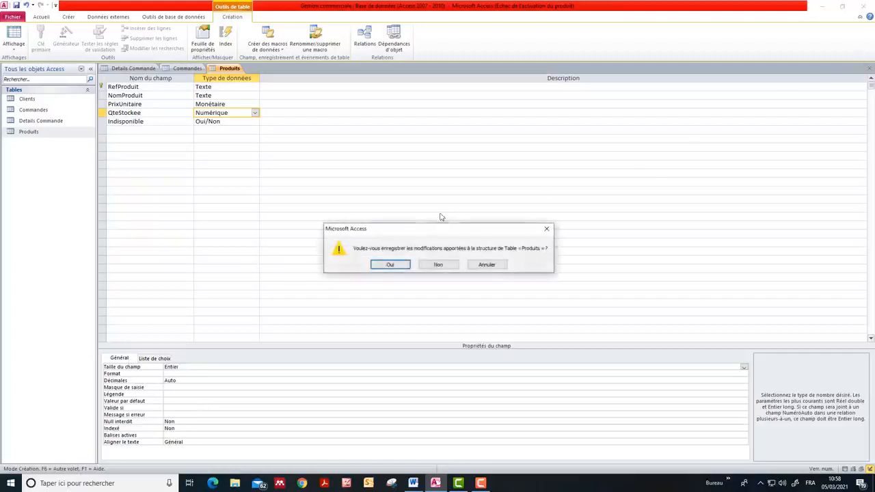
{"action": "left_click", "coordinate": [391, 265]}
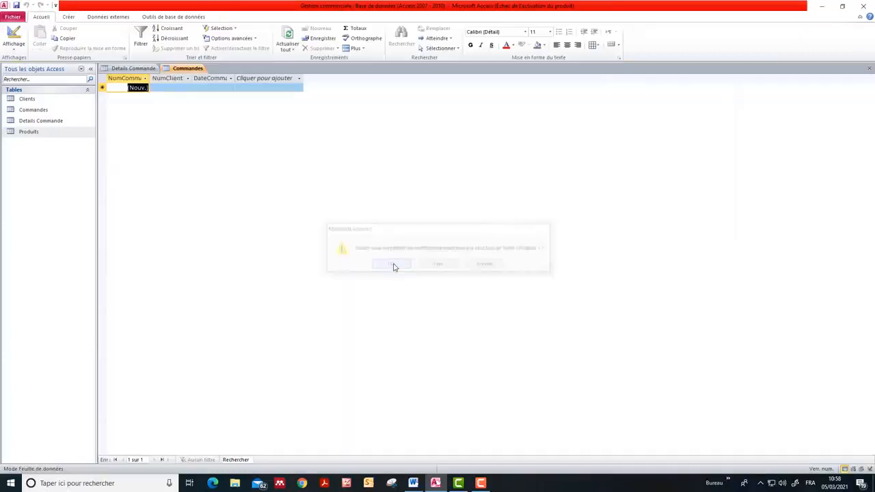
{"action": "left_click", "coordinate": [869, 69]}
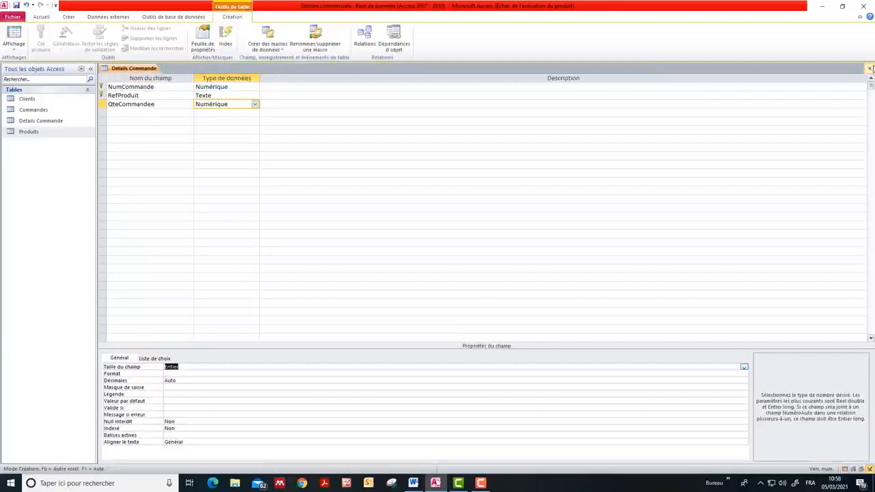
{"action": "left_click", "coordinate": [871, 69]}
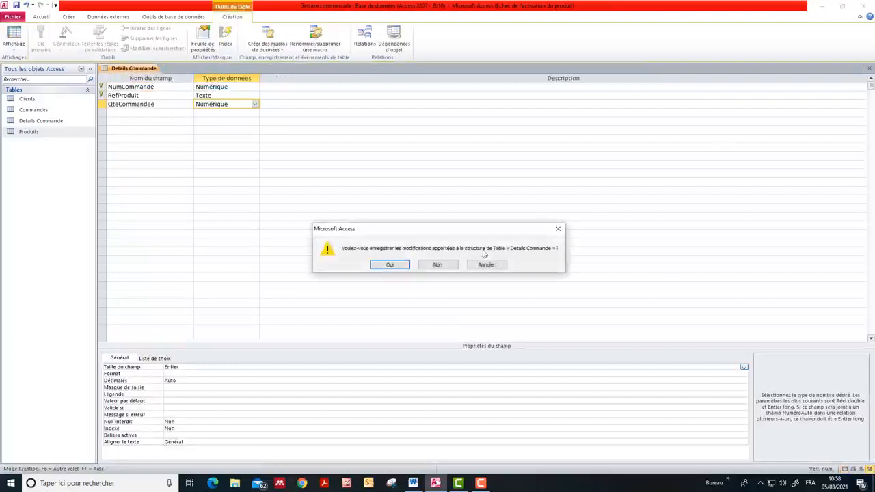
{"action": "left_click", "coordinate": [394, 266]}
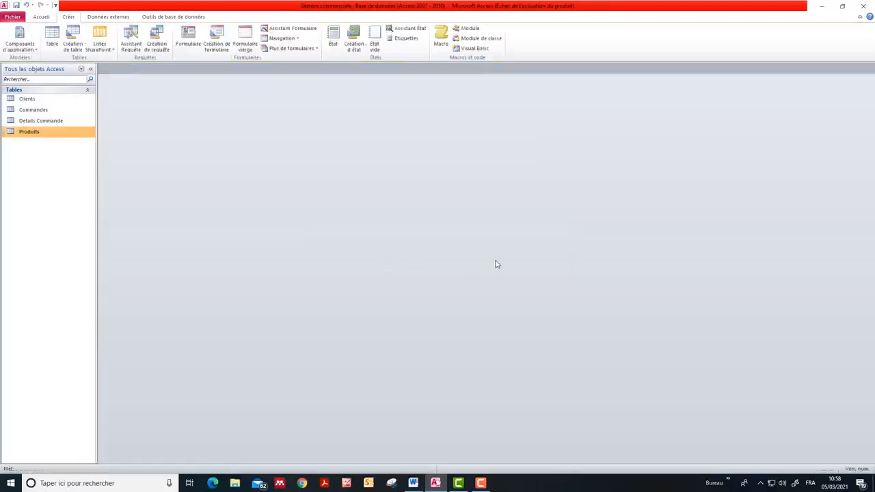